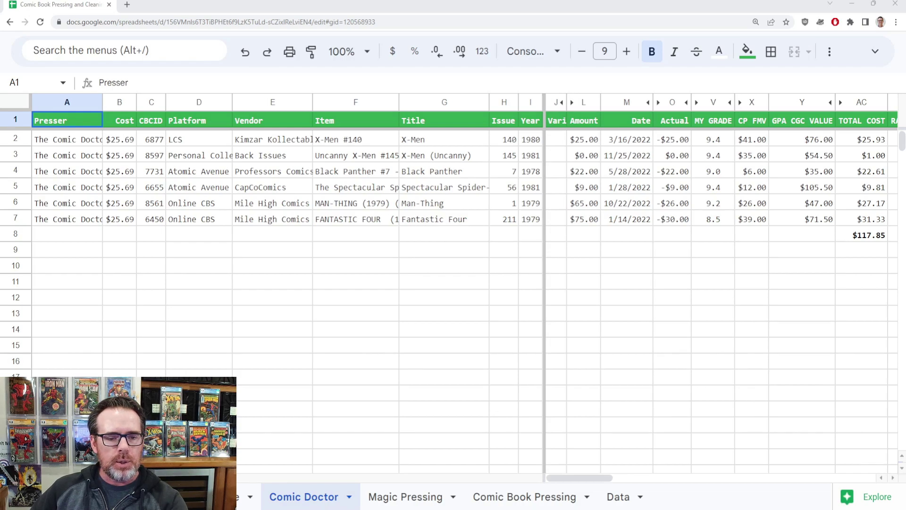
# Review the vendors of the six books on the Comic Doctor sheet, from Fantastic Four up to X-Men #140.
pyautogui.click(259, 219)
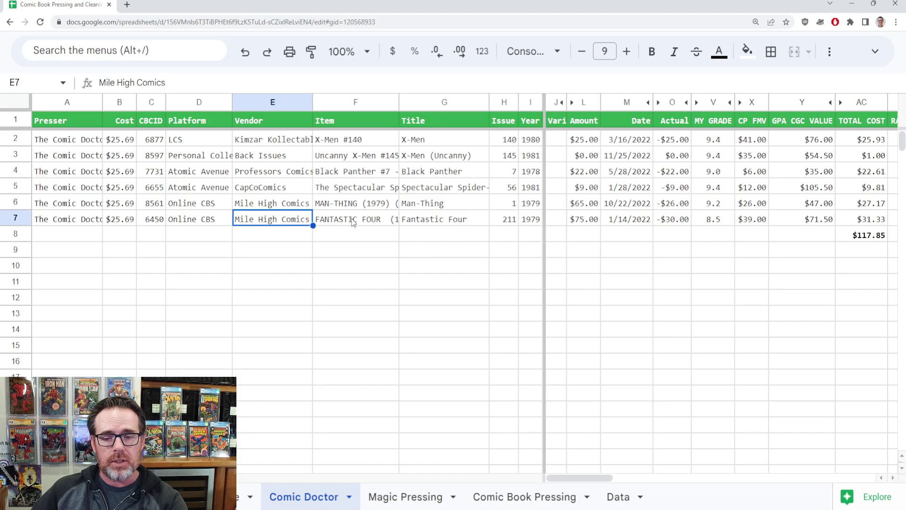
pyautogui.click(423, 191)
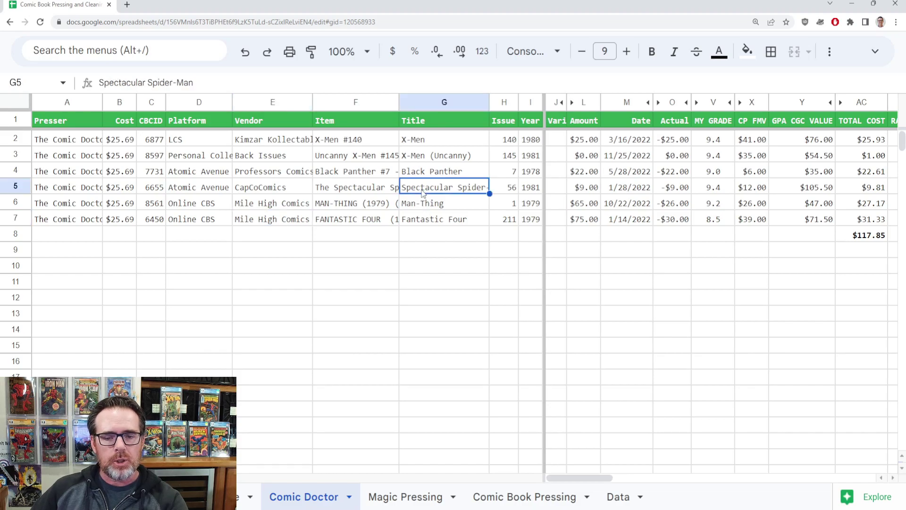
pyautogui.click(282, 190)
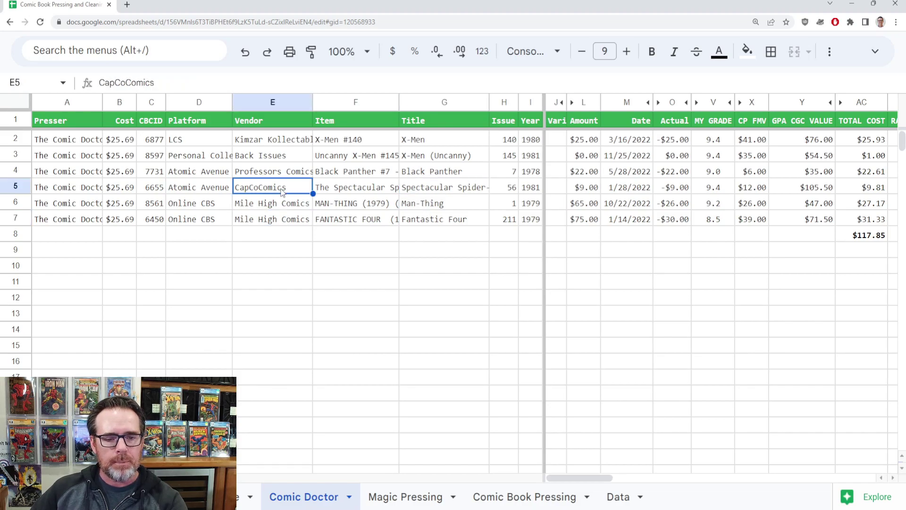
pyautogui.click(281, 175)
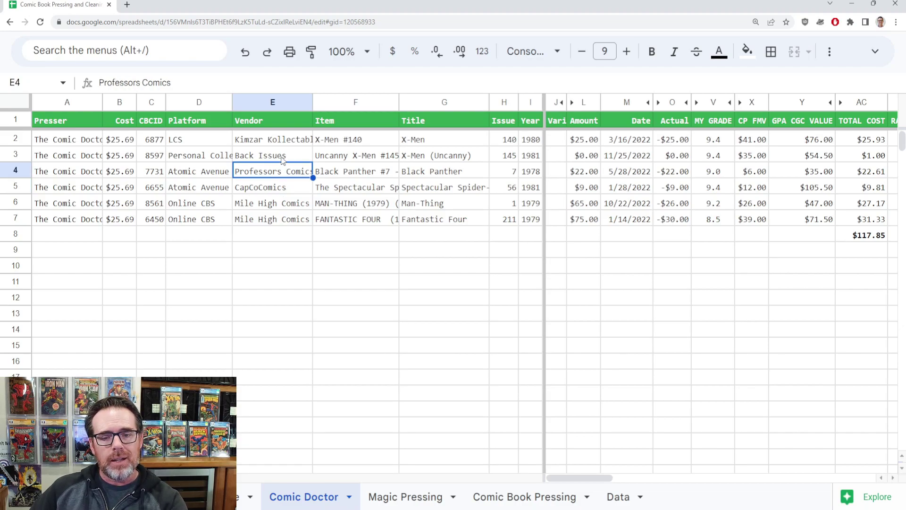
pyautogui.click(282, 160)
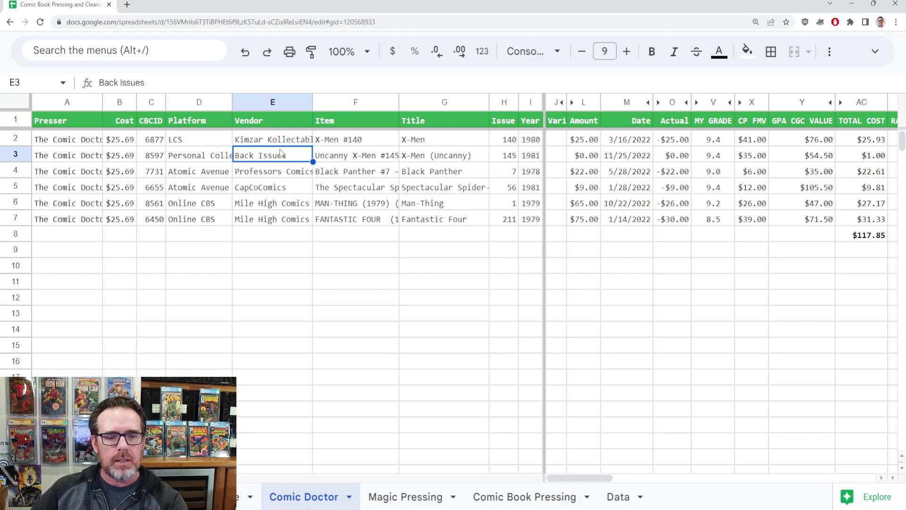
pyautogui.click(282, 142)
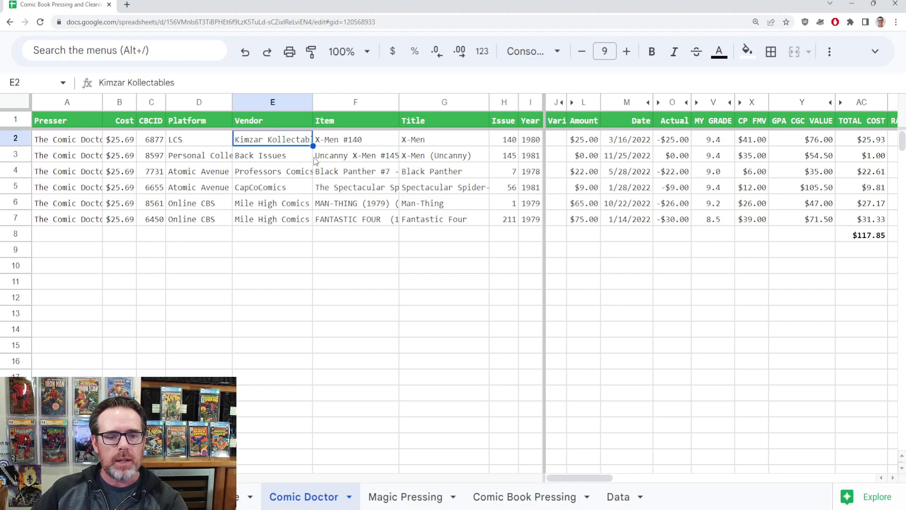
# Review the X-Men #140 row from its item name across to its MY GRADE value.
pyautogui.click(374, 142)
pyautogui.press('Right')
pyautogui.press('Right')
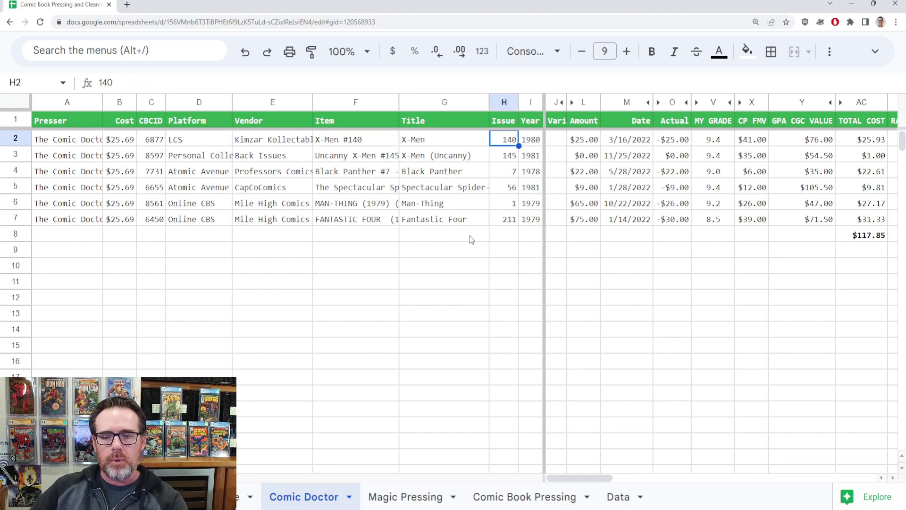
pyautogui.press('Right')
pyautogui.press('Right')
pyautogui.press('Right')
pyautogui.press('Right')
pyautogui.press('Right')
pyautogui.press('Right')
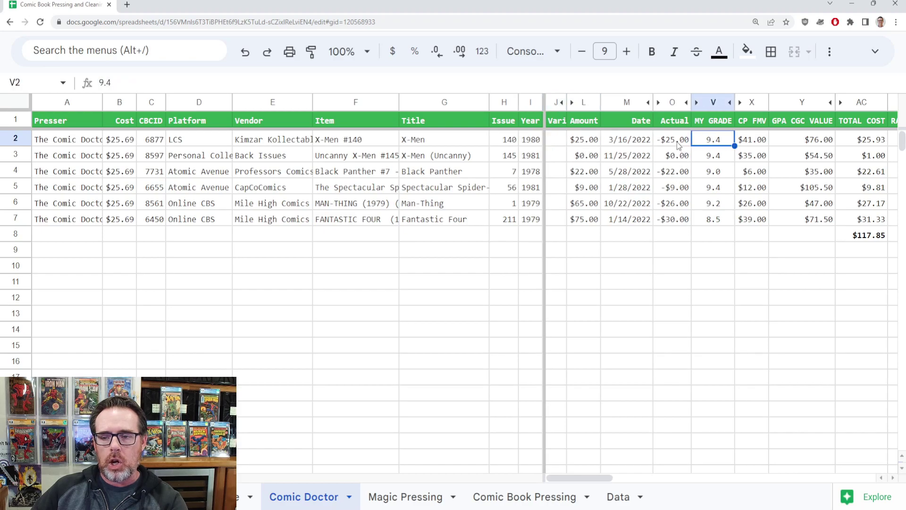
# Review the MY GRADE value of each book, from Fantastic Four up to X-Men #140.
pyautogui.click(724, 221)
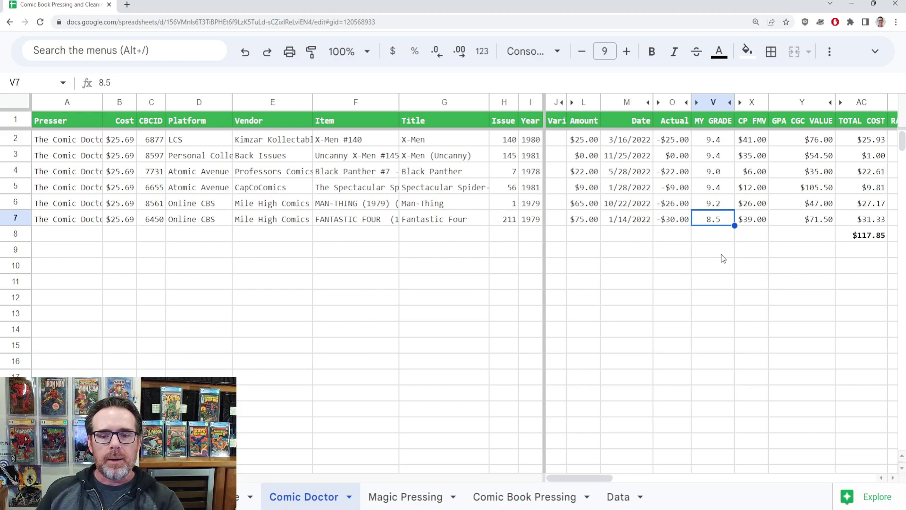
pyautogui.press('Up')
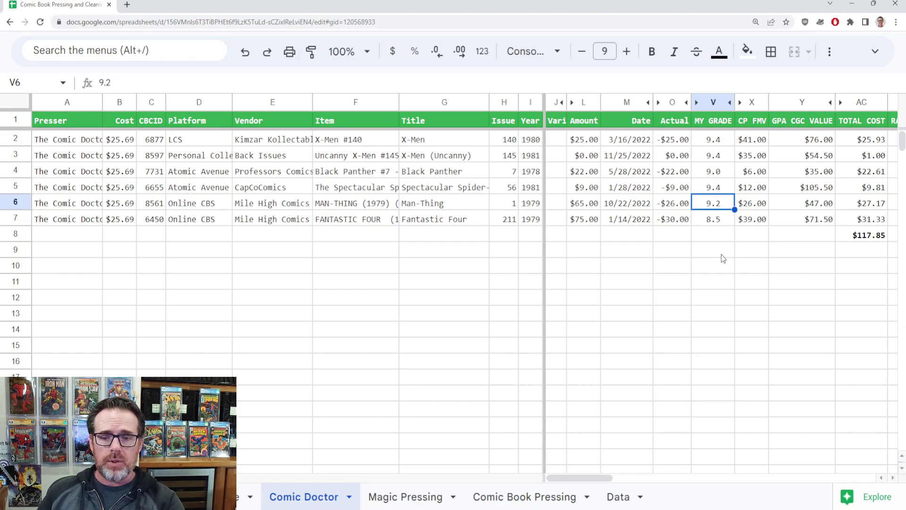
pyautogui.press('Up')
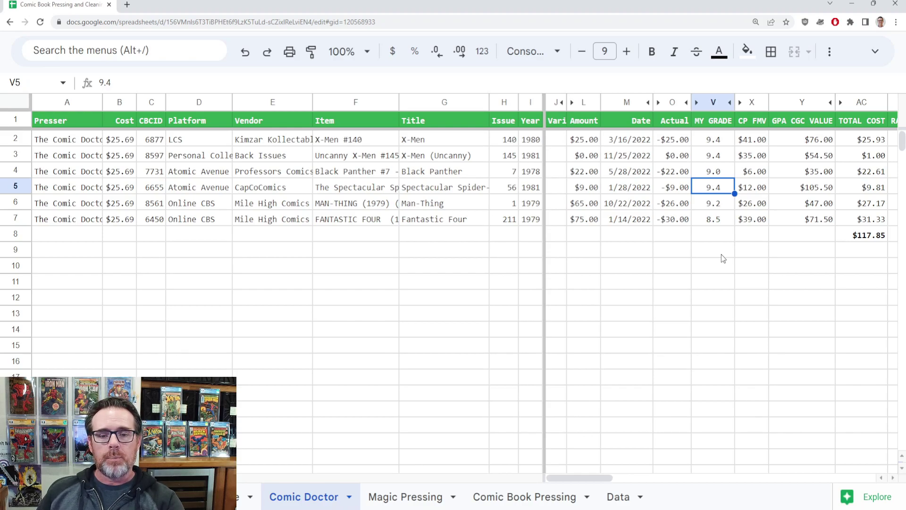
pyautogui.press('Up')
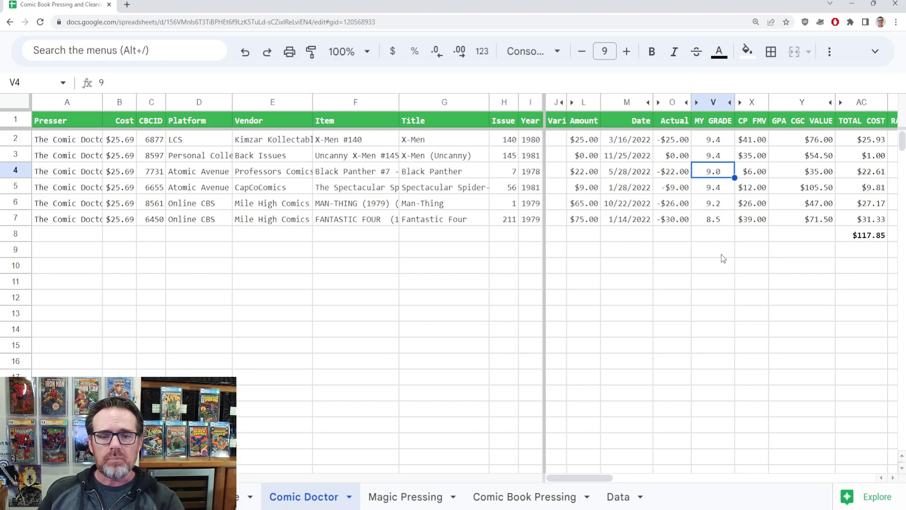
pyautogui.press('Up')
pyautogui.press('Up')
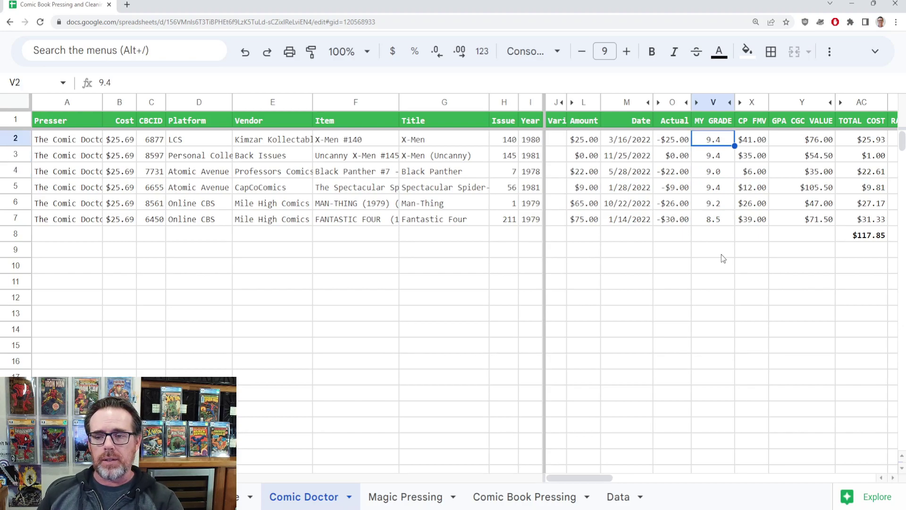
# Check the CP FMV, GPA CGC VALUE and TOTAL COST of X-Men #140.
pyautogui.press('Right')
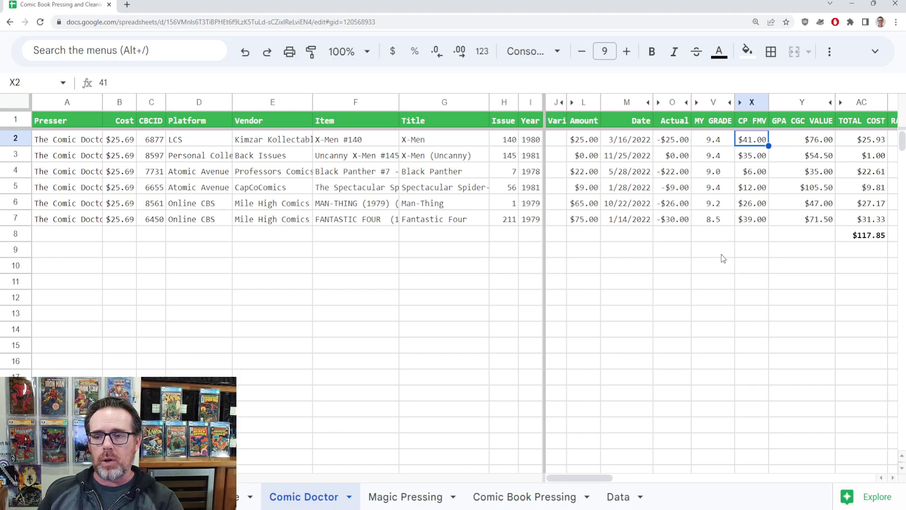
pyautogui.press('Right')
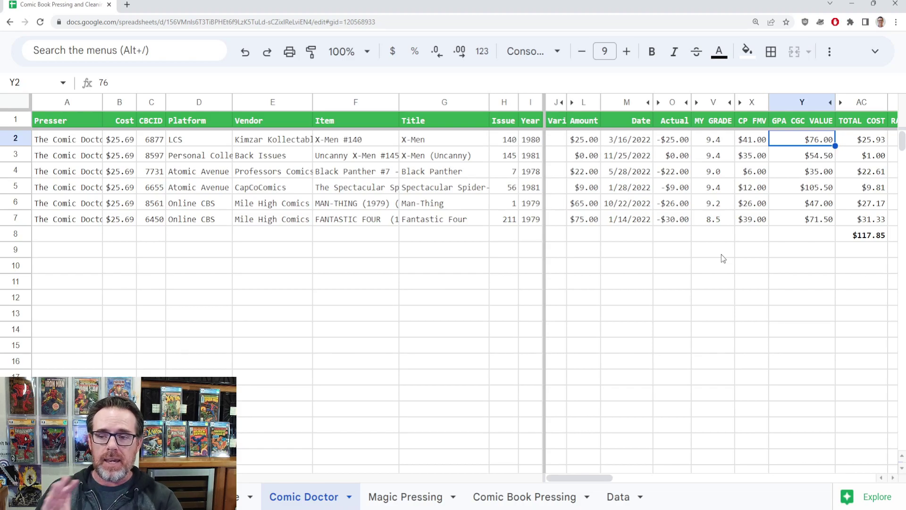
pyautogui.press('Right')
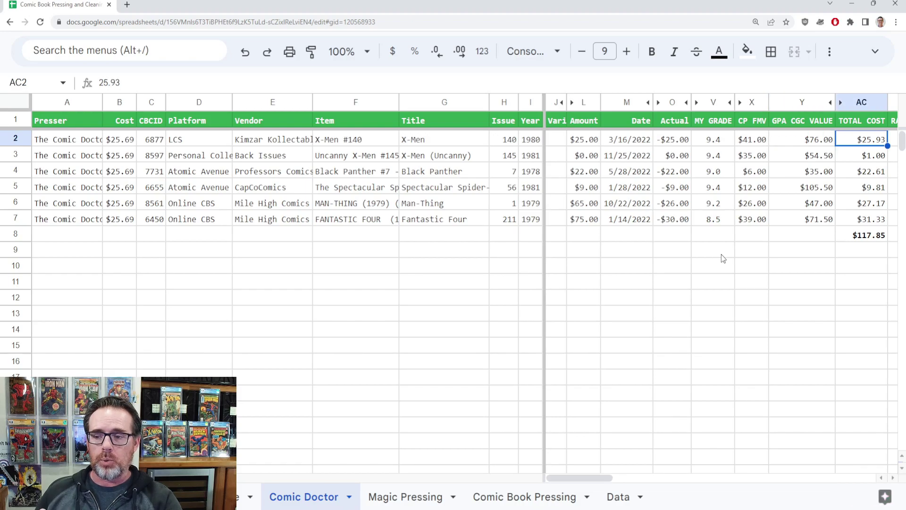
# Examine the TOTAL COST column down to its sum formula and back up to X-Men #140.
pyautogui.press('Down')
pyautogui.press('Down')
pyautogui.press('Down')
pyautogui.press('Down')
pyautogui.press('Down')
pyautogui.press('Down')
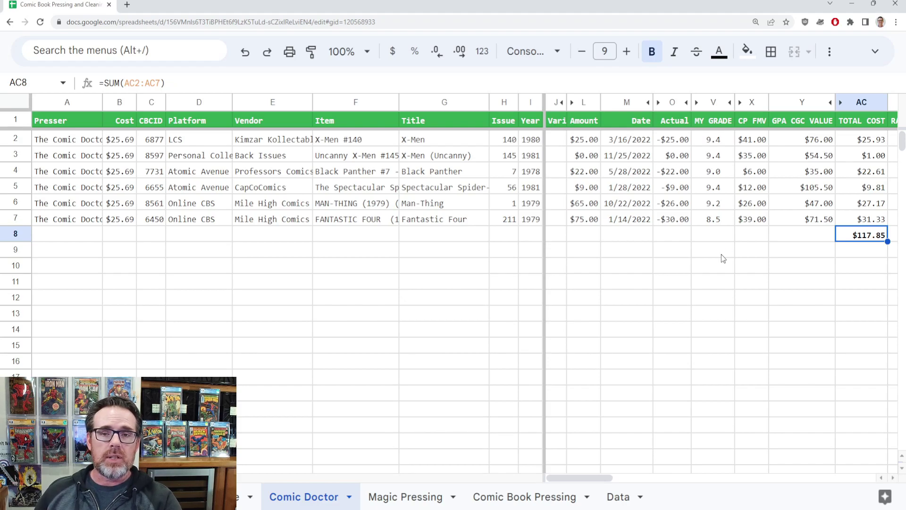
pyautogui.press('Up')
pyautogui.press('Up')
pyautogui.press('Up')
pyautogui.press('Up')
pyautogui.press('Up')
pyautogui.press('Up')
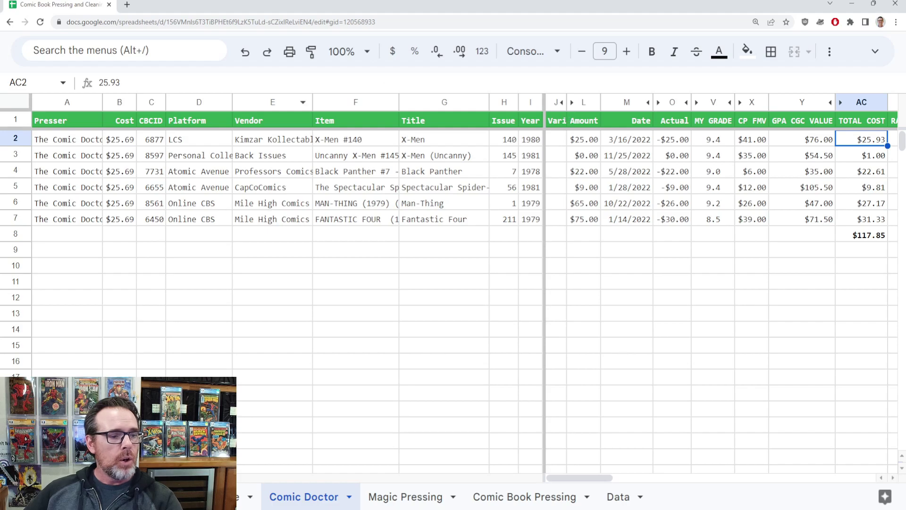
# Compare the pressing cost, CGC value and total cost of X-Men #140, and the CGC value and actual price of Spectacular Spider-Man.
pyautogui.click(130, 143)
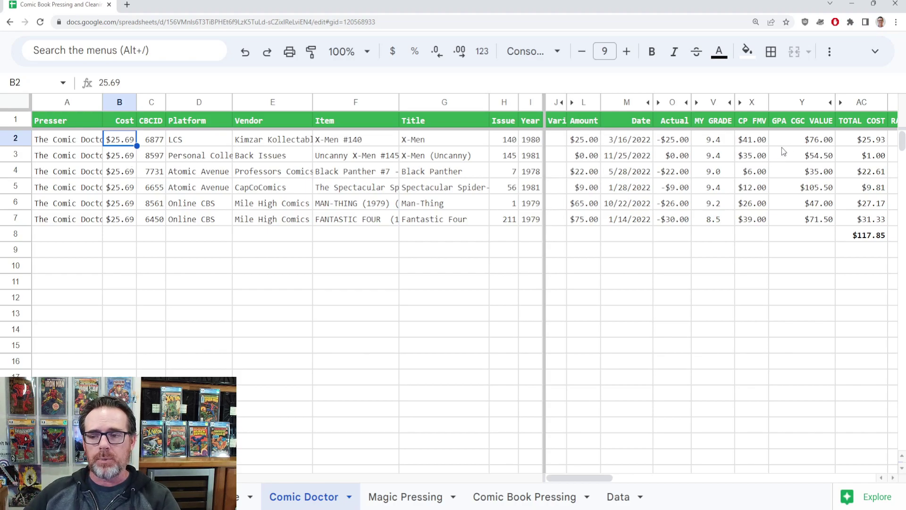
pyautogui.click(794, 139)
pyautogui.press('Right')
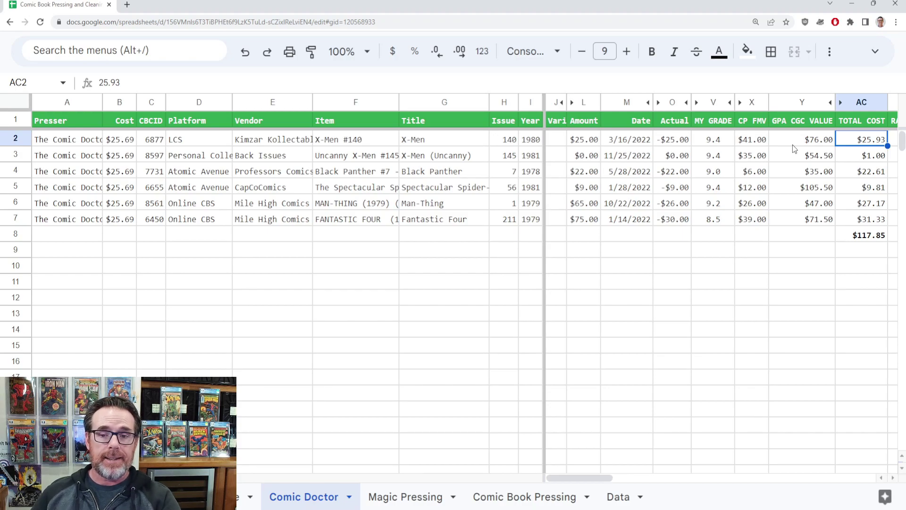
pyautogui.click(798, 188)
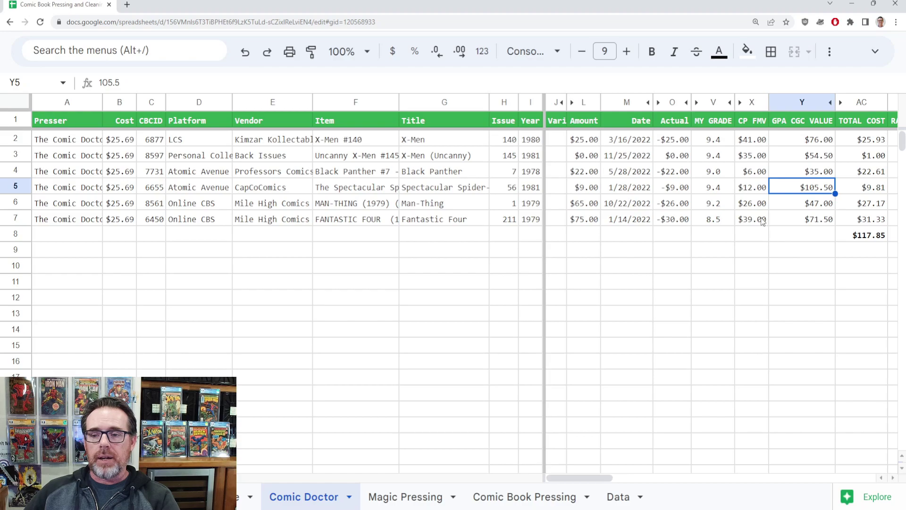
pyautogui.click(675, 187)
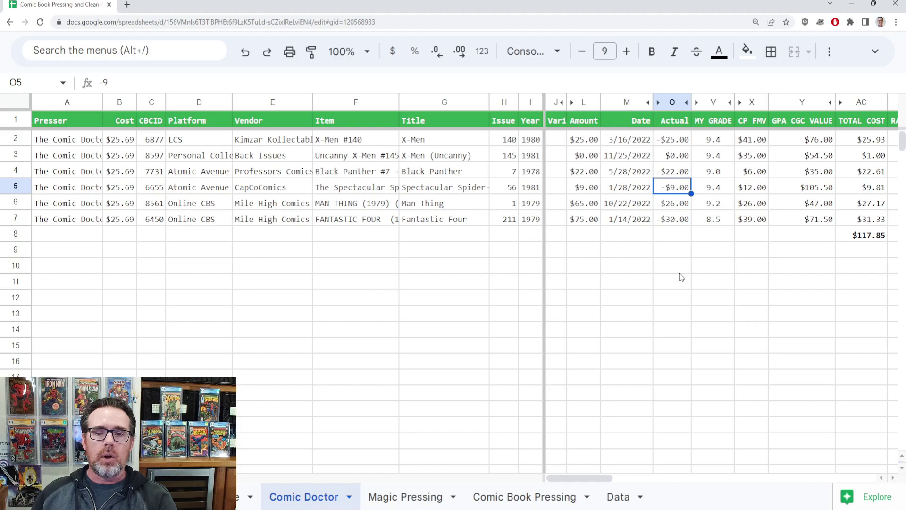
# Check the books' publication years and follow the Spectacular Spider-Man row from its date across to CGC PROFIT.
pyautogui.moveTo(534, 140); pyautogui.dragTo(535, 220)
pyautogui.click(535, 220)
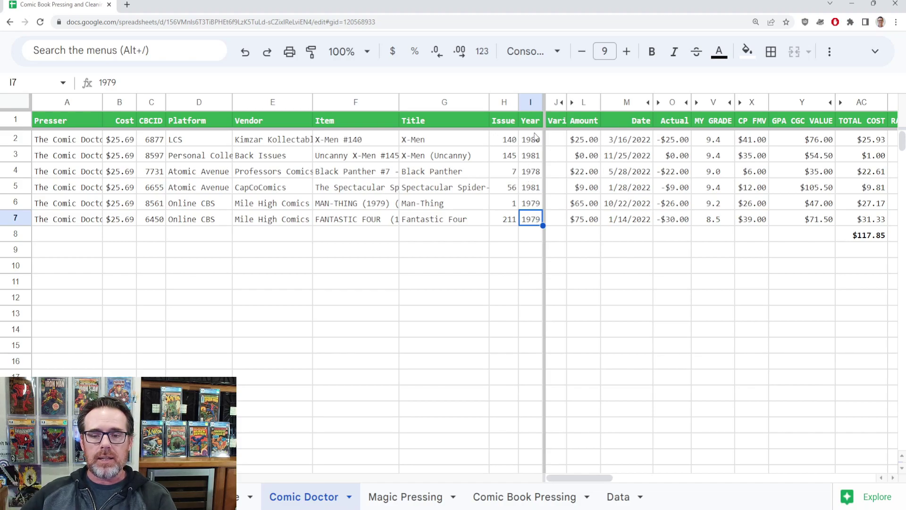
pyautogui.click(650, 188)
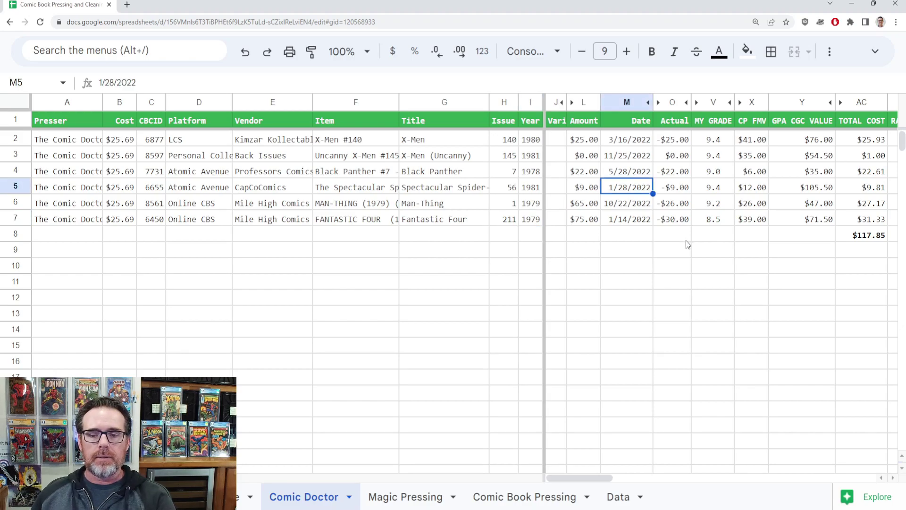
pyautogui.press('Right')
pyautogui.press('Right')
pyautogui.press('Right')
pyautogui.press('Right')
pyautogui.press('Right')
pyautogui.press('Right')
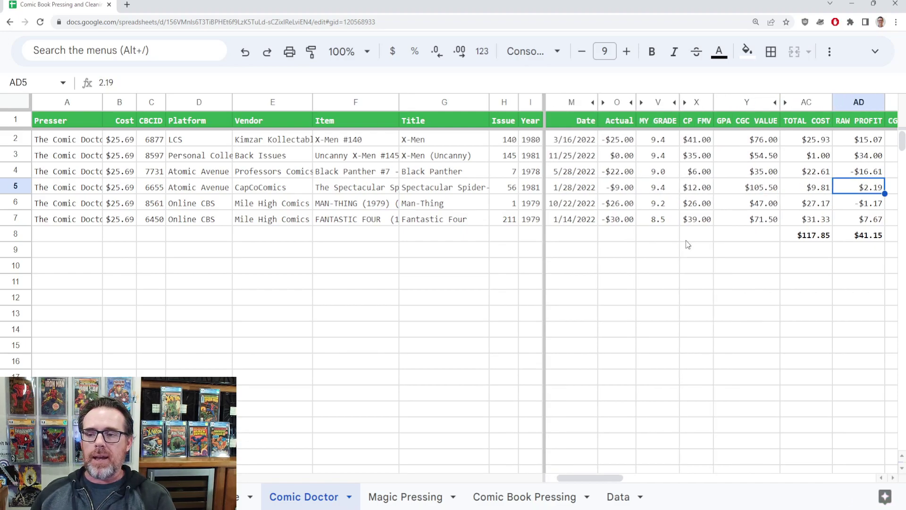
pyautogui.press('Right')
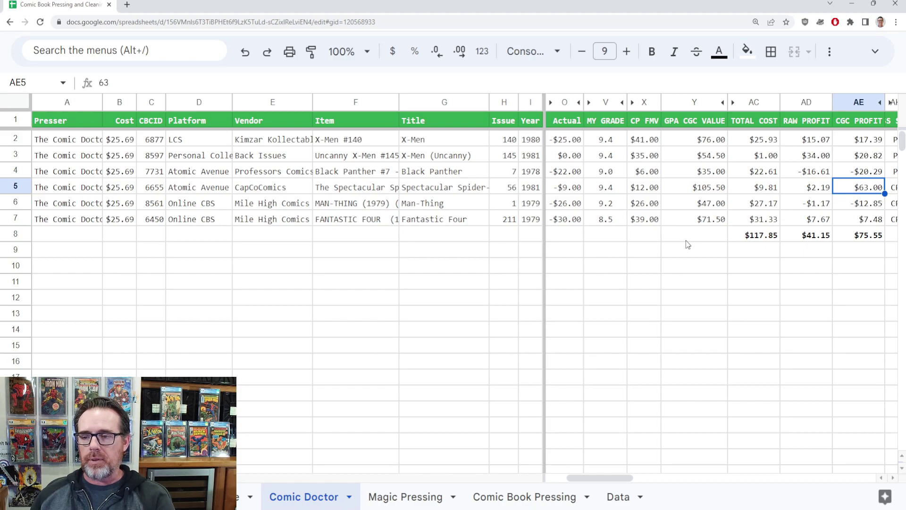
# Examine the CGC PROFIT figures of all six books, from X-Men #140 down to Fantastic Four and back.
pyautogui.press('Up')
pyautogui.press('Up')
pyautogui.press('Up')
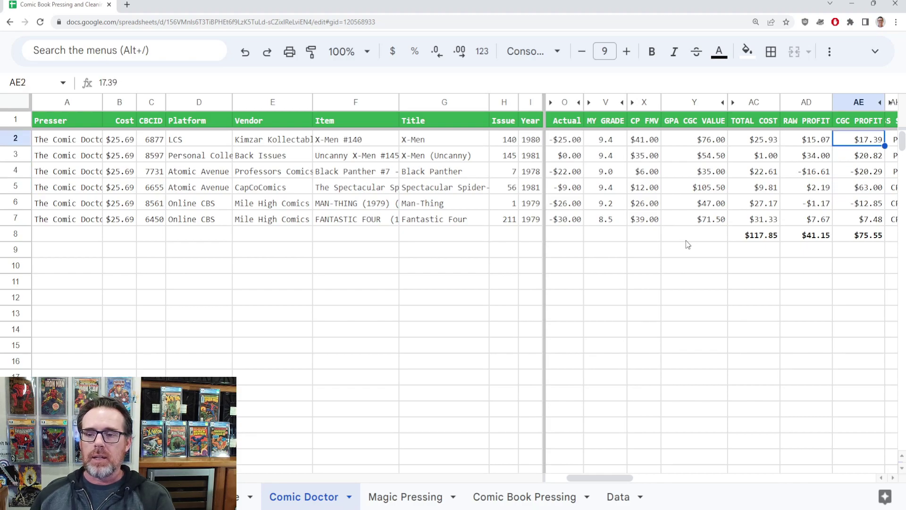
pyautogui.press('Down')
pyautogui.press('Down')
pyautogui.press('Down')
pyautogui.press('Down')
pyautogui.press('Down')
pyautogui.press('Down')
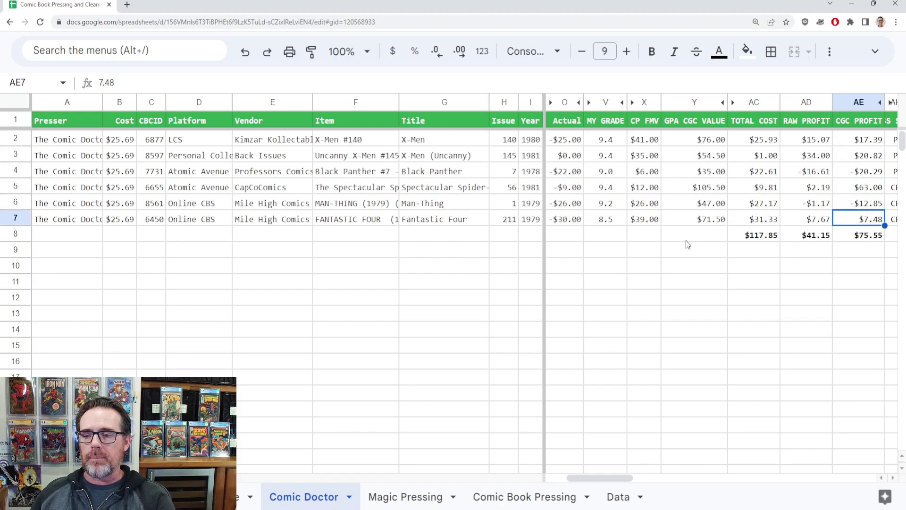
pyautogui.press('Up')
pyautogui.press('Up')
pyautogui.press('Up')
pyautogui.press('Up')
pyautogui.press('Up')
pyautogui.press('Up')
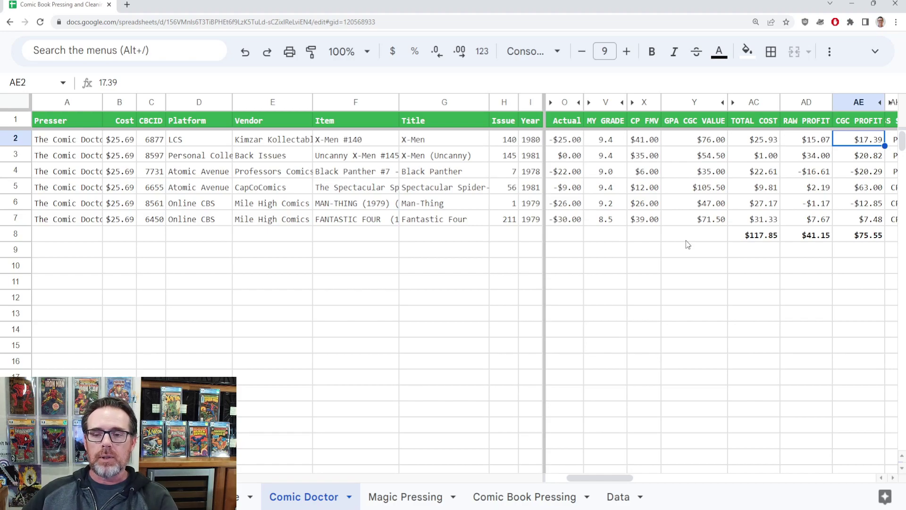
# Compare the MY GRADE values with the CGC PROFIT of individual books, and inspect the CGC PROFIT sum formula.
pyautogui.moveTo(608, 140); pyautogui.dragTo(604, 226)
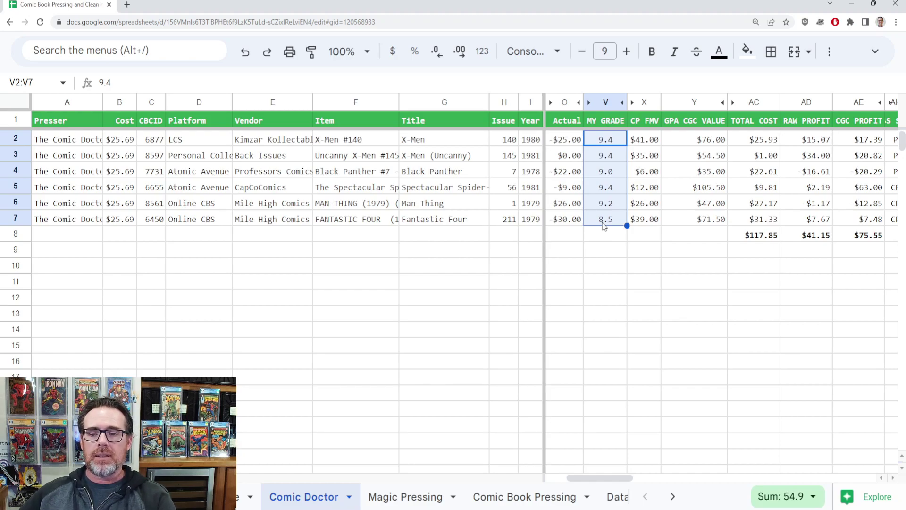
pyautogui.click(604, 225)
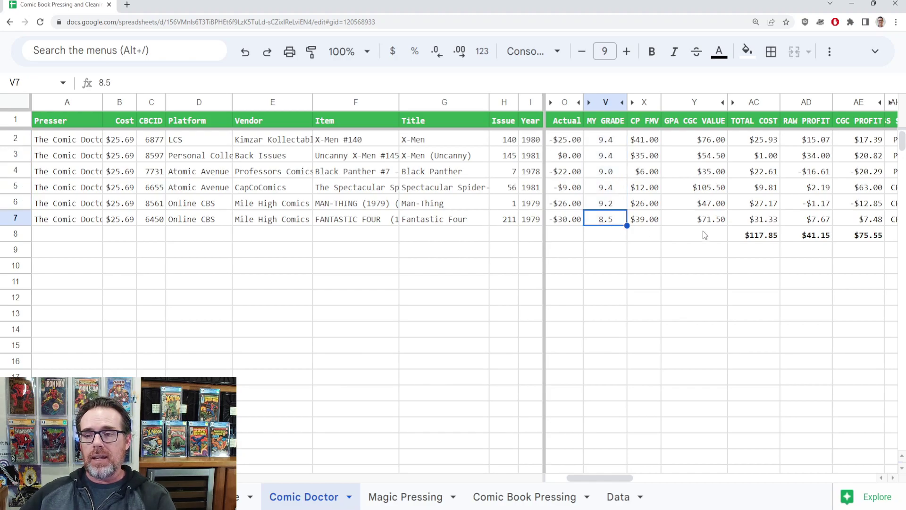
pyautogui.click(856, 225)
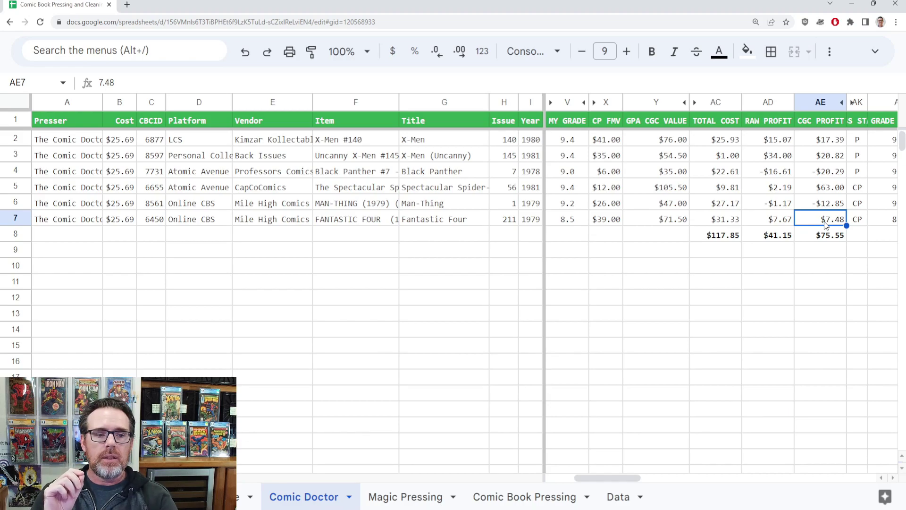
pyautogui.click(820, 144)
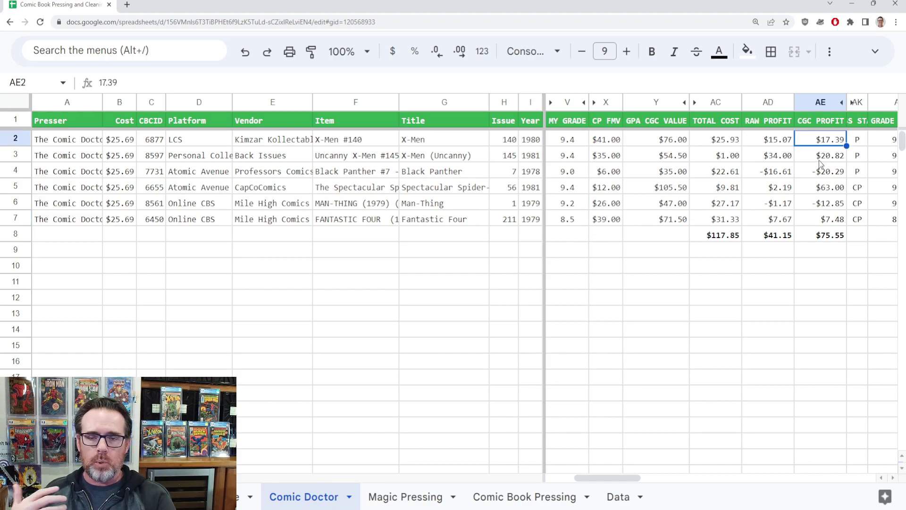
pyautogui.click(815, 205)
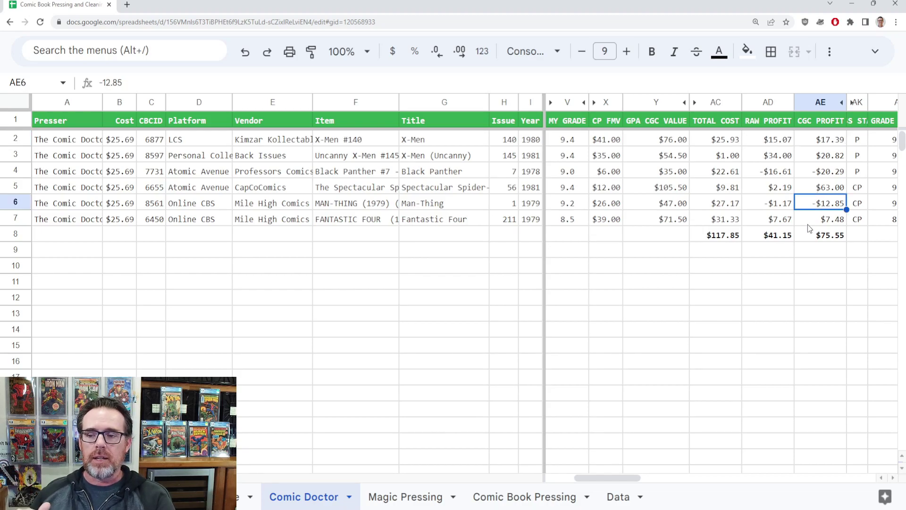
pyautogui.press('Down')
pyautogui.press('Down')
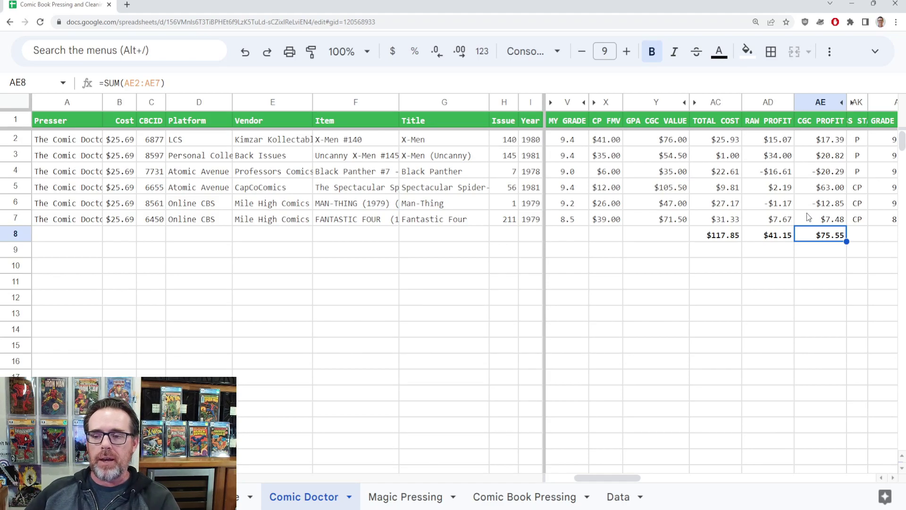
# Follow the Fantastic Four row from CGC PROFIT across GRADE BEFORE and the PP prices to PRESS VALUE POTENTIAL GAIN, and return to PP 9.8.
pyautogui.click(807, 220)
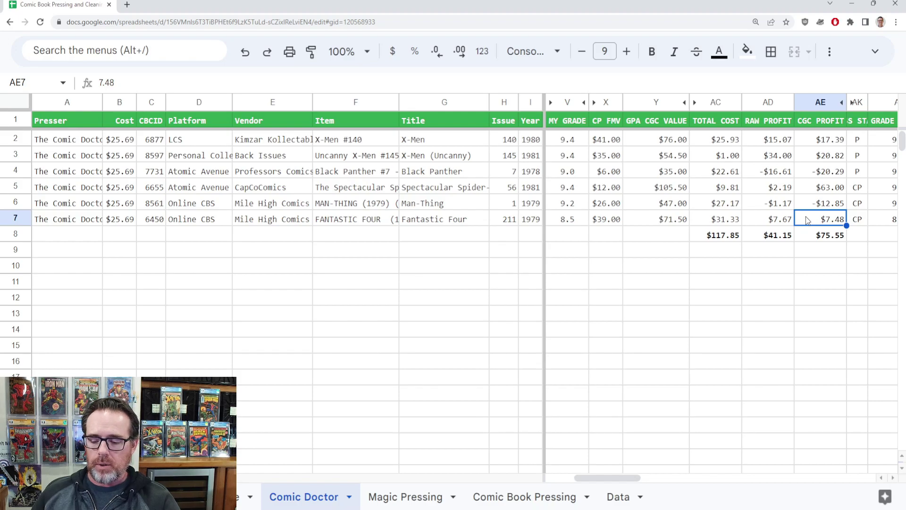
pyautogui.press('Right')
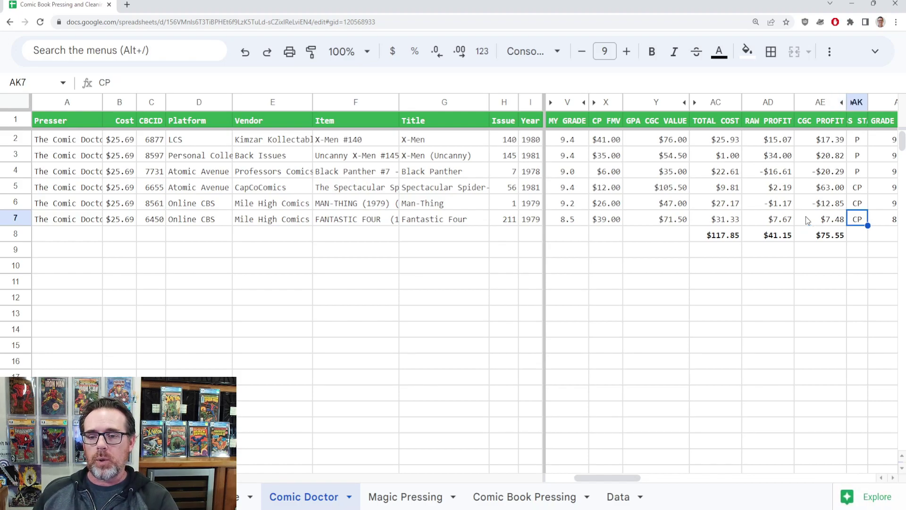
pyautogui.press('Right')
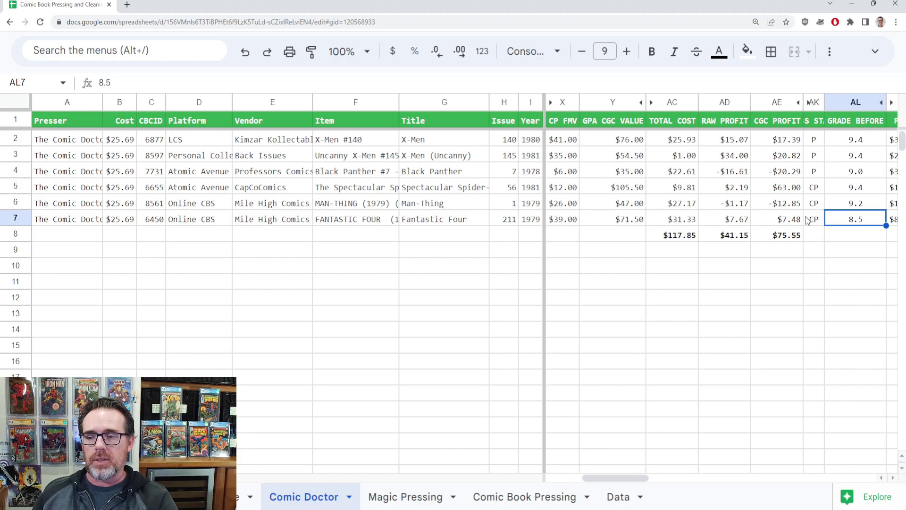
pyautogui.press('Right')
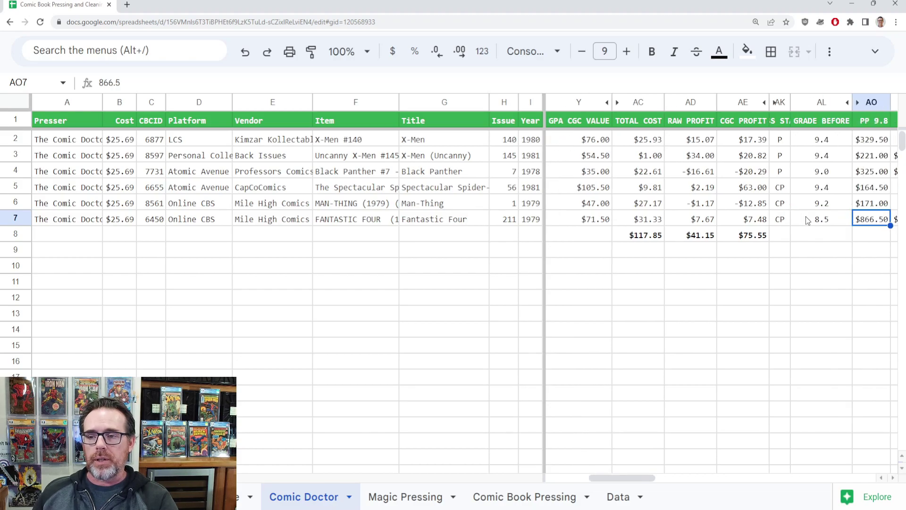
pyautogui.press('Right')
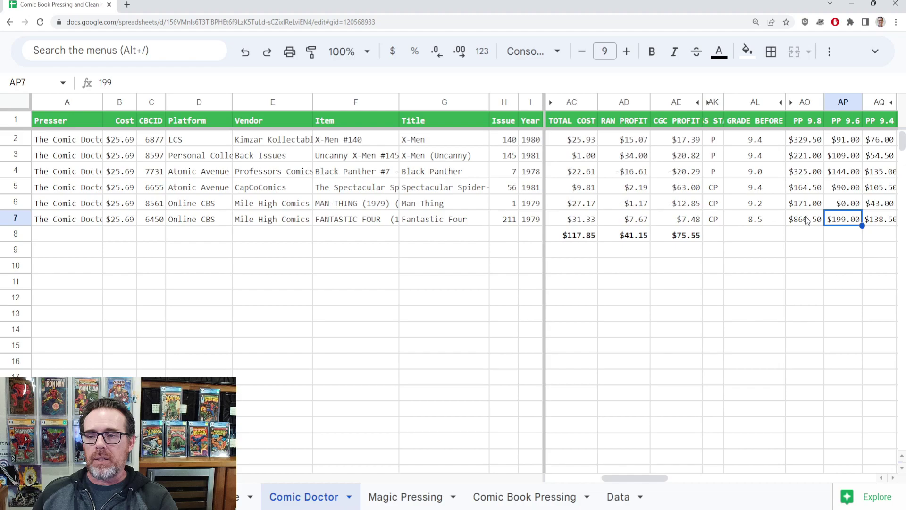
pyautogui.press('Right')
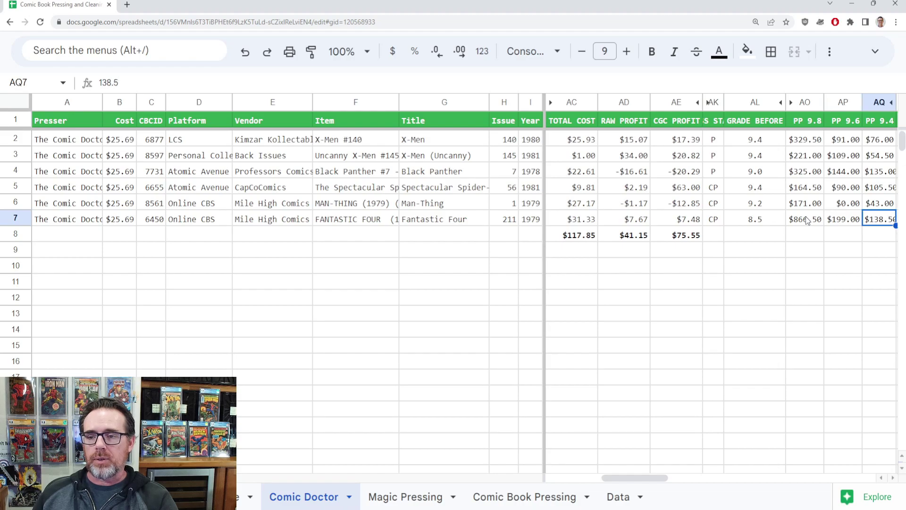
pyautogui.press('Right')
pyautogui.press('Left')
pyautogui.press('Left')
pyautogui.press('Left')
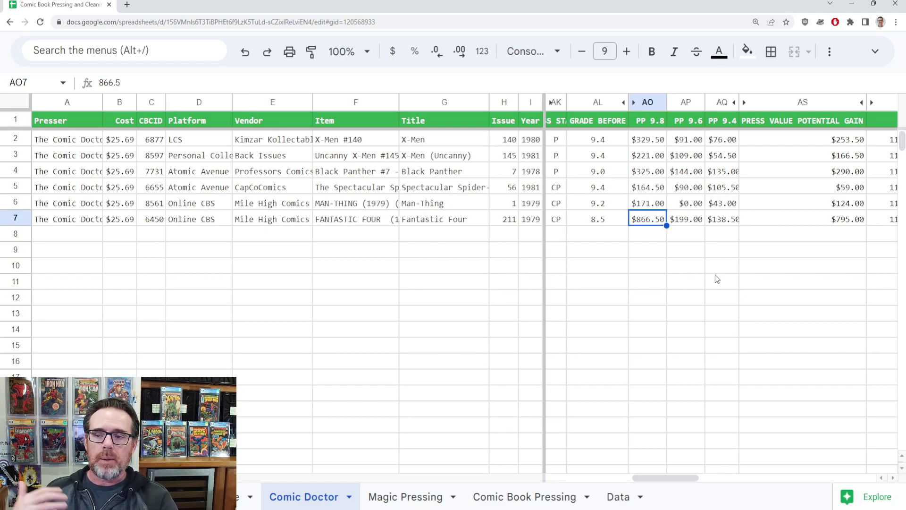
# Check the PP 9.8 prices of X-Men #140 and Black Panther, and the combined PP 9.8 price of all six books.
pyautogui.click(642, 140)
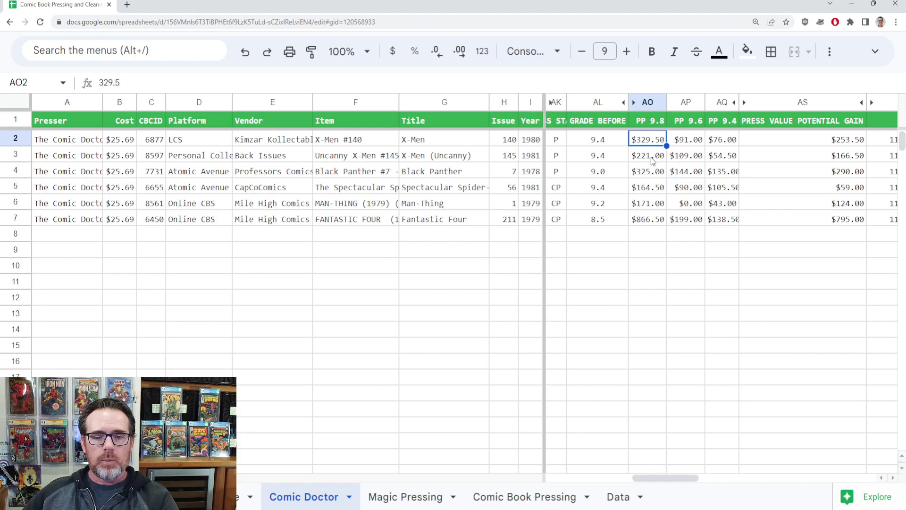
pyautogui.click(654, 179)
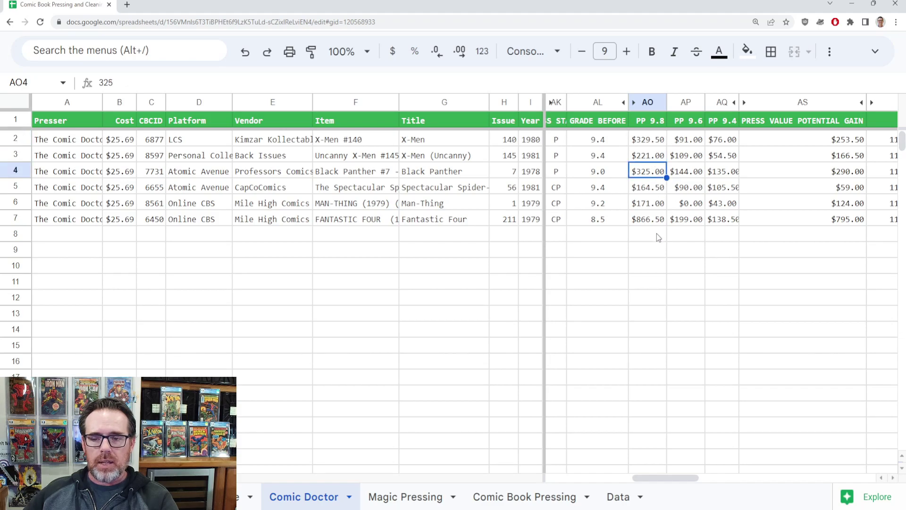
pyautogui.click(647, 141)
pyautogui.moveTo(645, 141); pyautogui.dragTo(648, 220)
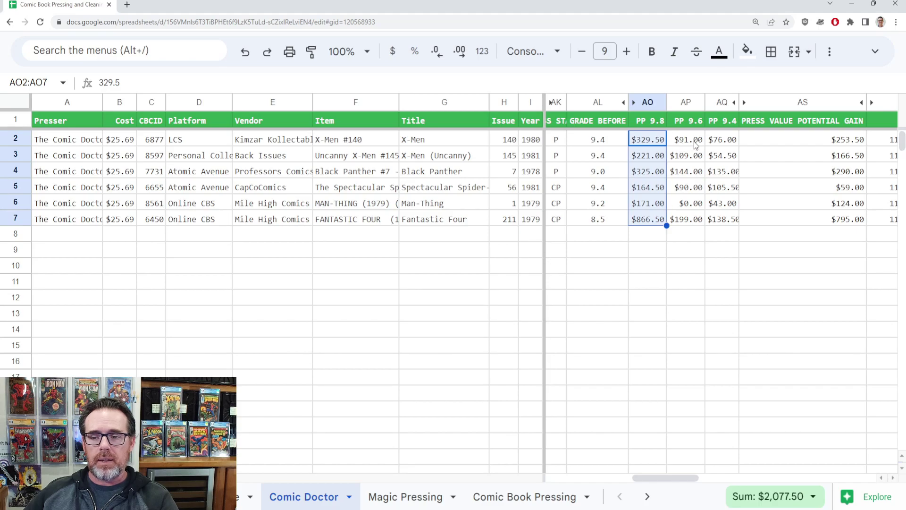
# Compare the PP 9.4 price, GRADE BEFORE and PRESS VALUE POTENTIAL GAIN of X-Men #140.
pyautogui.click(725, 144)
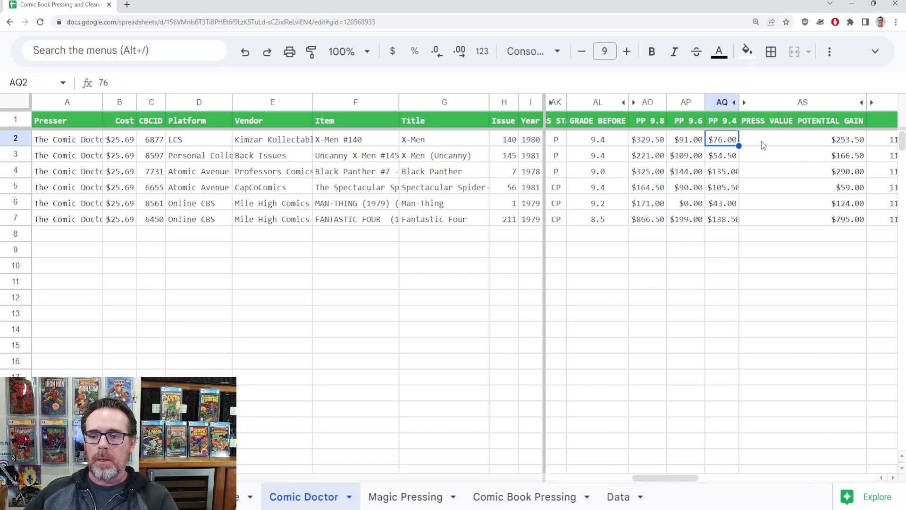
pyautogui.click(586, 145)
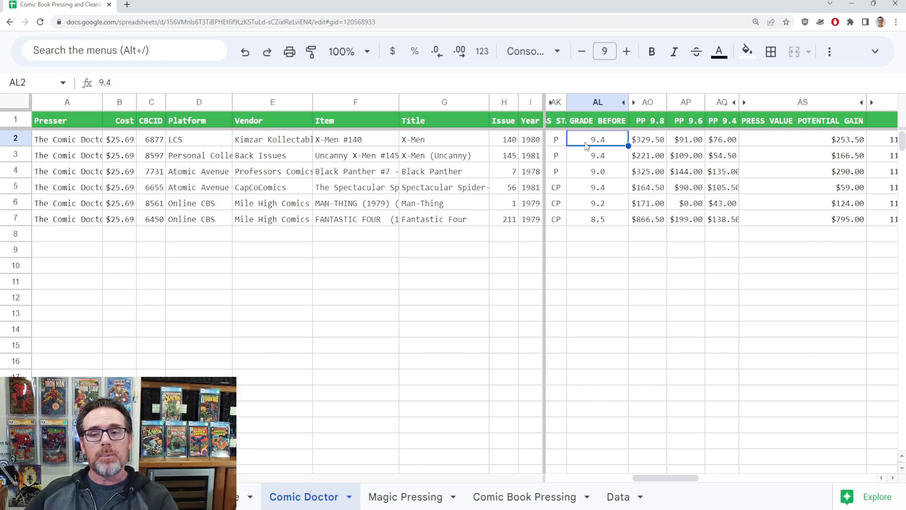
pyautogui.click(843, 144)
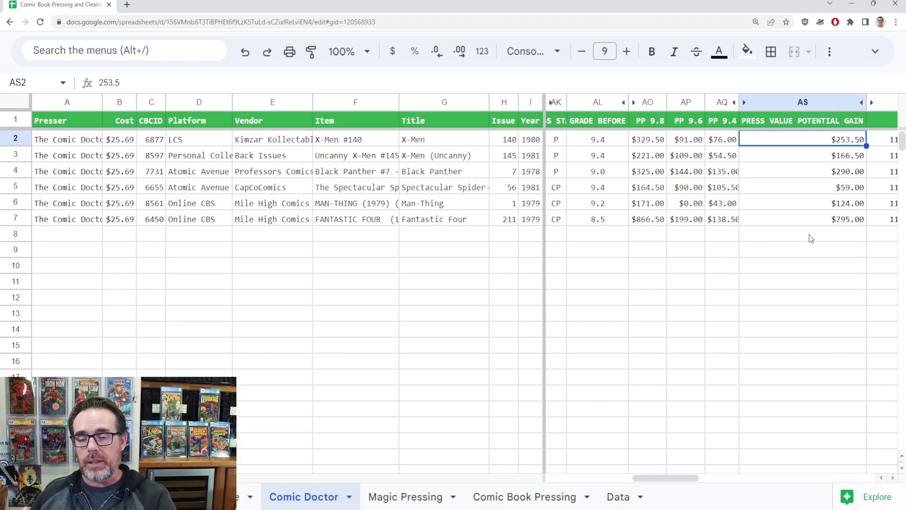
# Follow the Fantastic Four row from PP 9.8 through the potential gain and sent date to Cost (Updated).
pyautogui.click(654, 225)
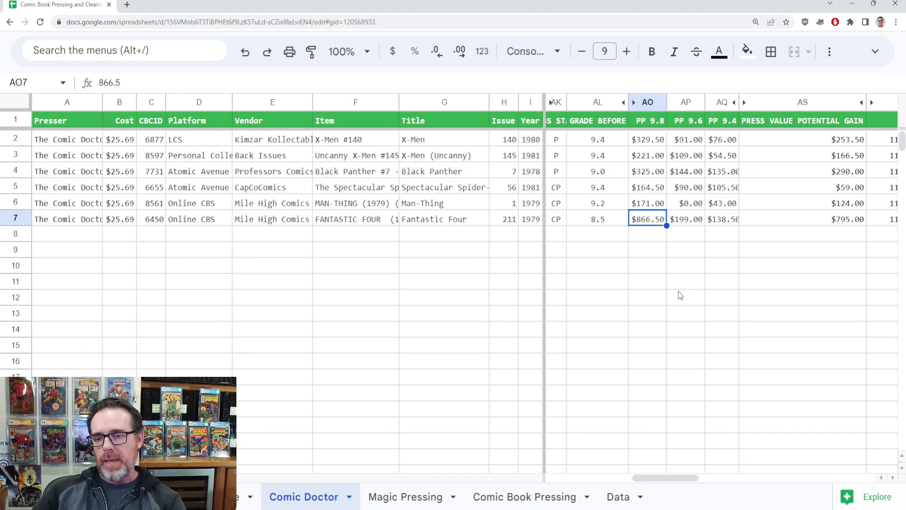
pyautogui.press('Right')
pyautogui.press('Right')
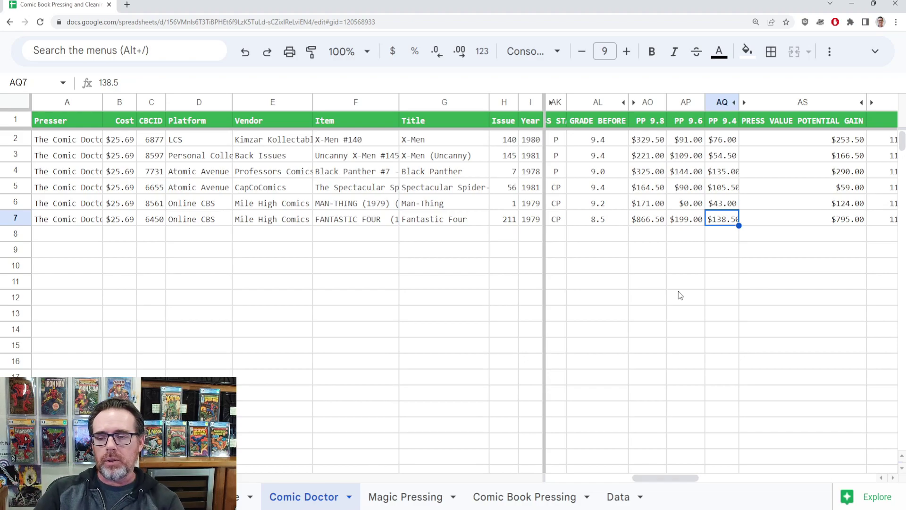
pyautogui.press('Right')
pyautogui.press('Right')
pyautogui.press('Right')
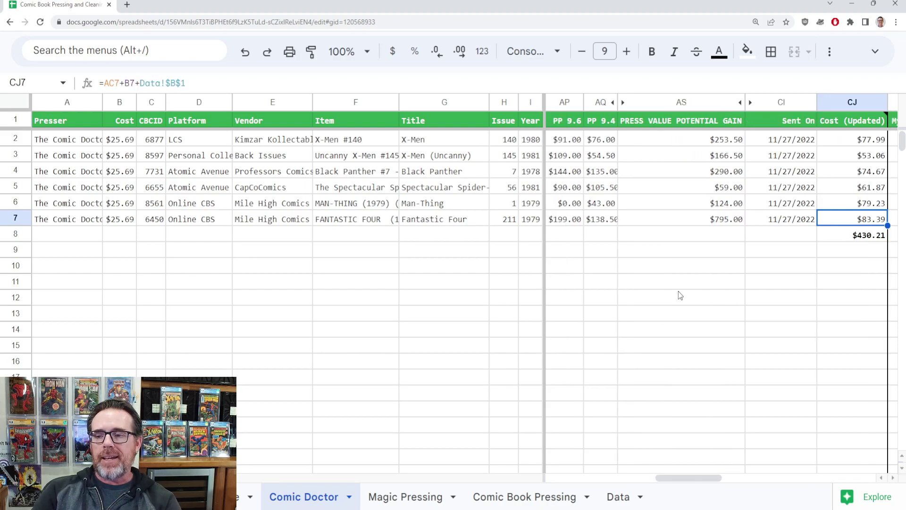
# Inspect the Cost (Updated) formula of X-Men #140 together with the book's pressing cost.
pyautogui.click(841, 104)
pyautogui.click(860, 141)
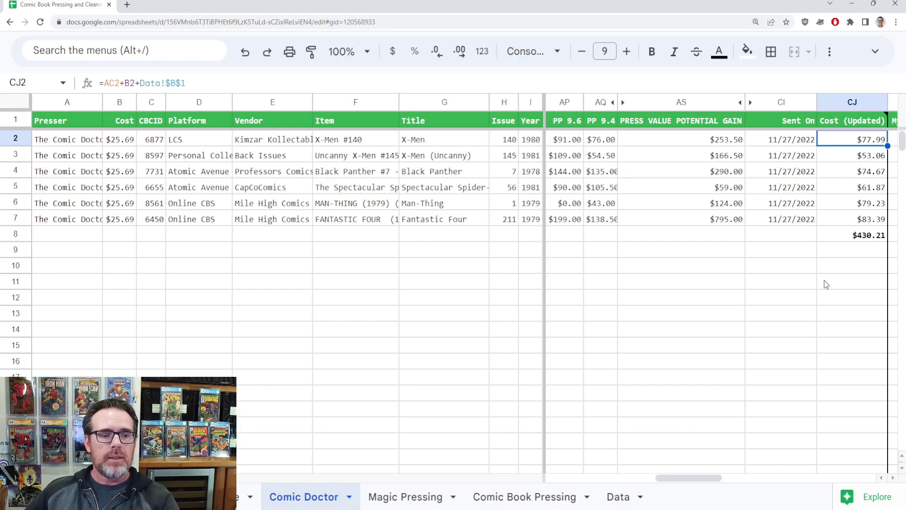
pyautogui.click(114, 143)
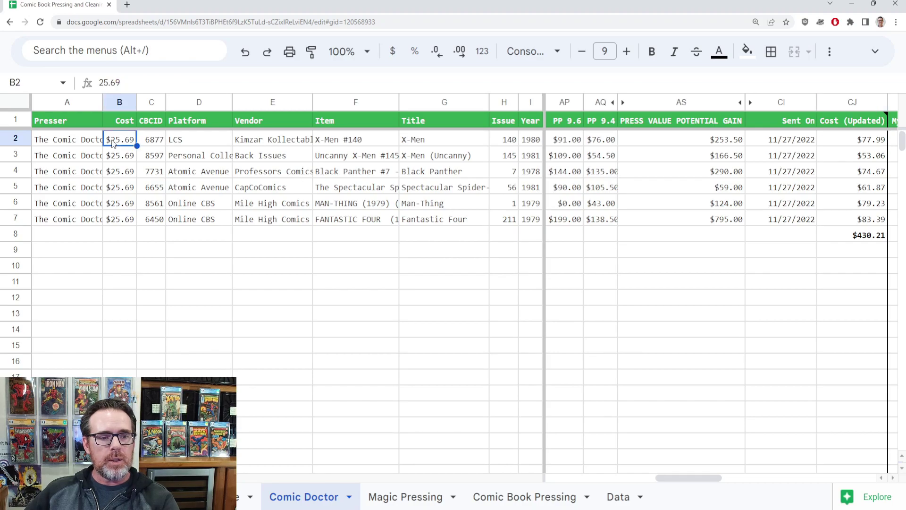
pyautogui.click(861, 140)
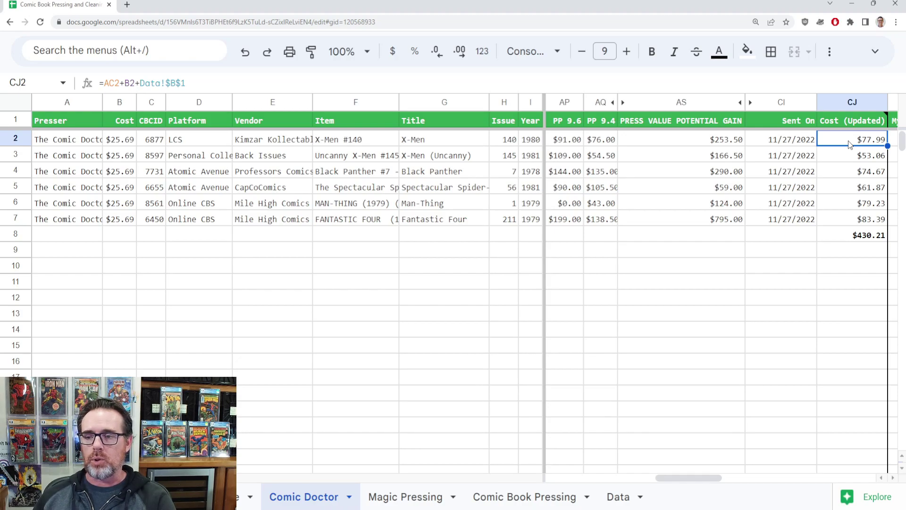
# Examine the Cost (Updated) figures from X-Men #140 down to the column sum and back up.
pyautogui.press('Down')
pyautogui.press('Down')
pyautogui.press('Down')
pyautogui.press('Down')
pyautogui.press('Down')
pyautogui.press('Down')
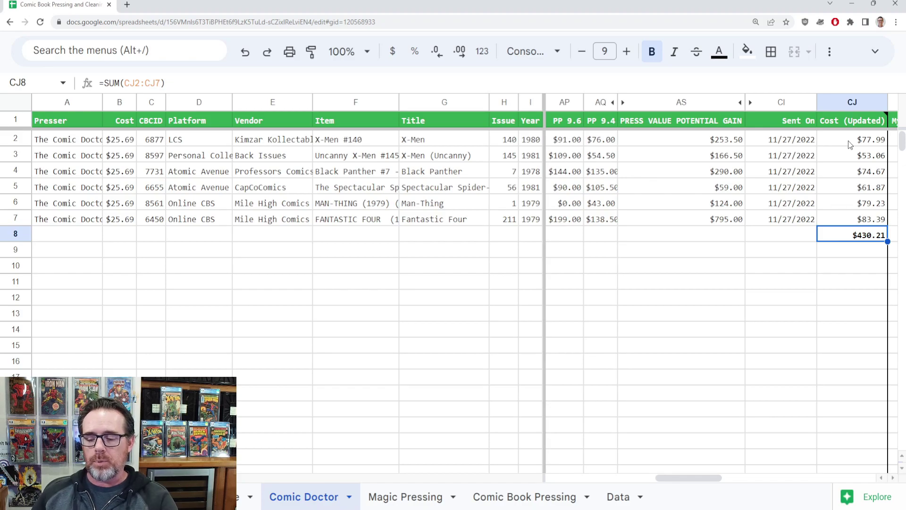
pyautogui.press('Up')
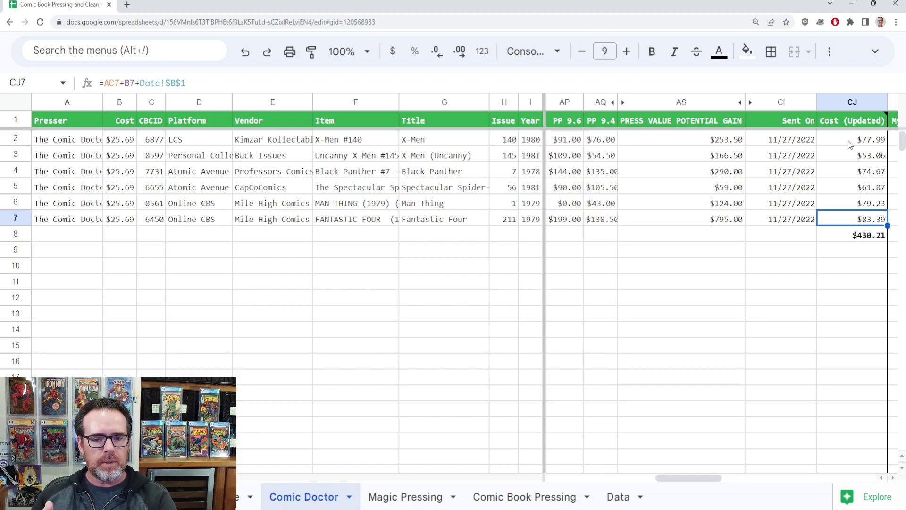
pyautogui.press('Up')
pyautogui.press('Up')
pyautogui.press('Up')
pyautogui.press('Up')
pyautogui.press('Up')
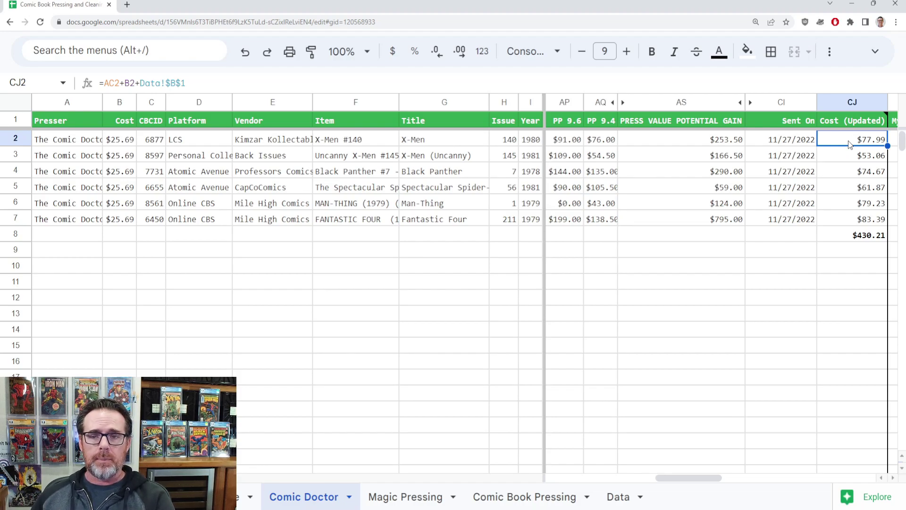
# Compare the My Grade, CGC Value of My Grade and Value of My Grades entries of X-Men #140.
pyautogui.press('Right')
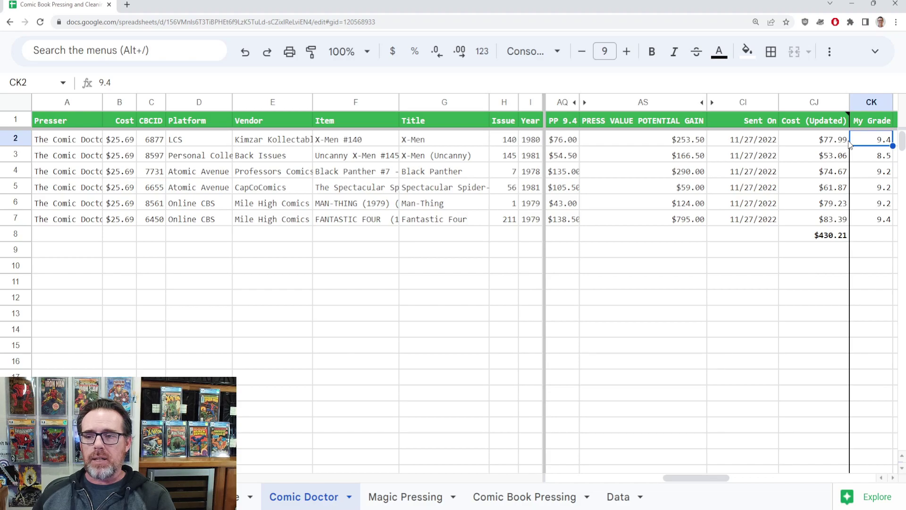
pyautogui.press('Right')
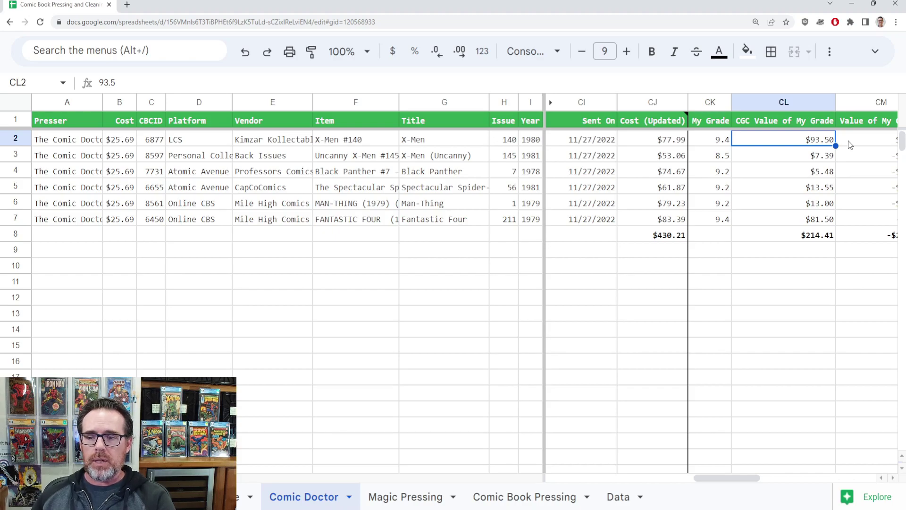
pyautogui.press('Right')
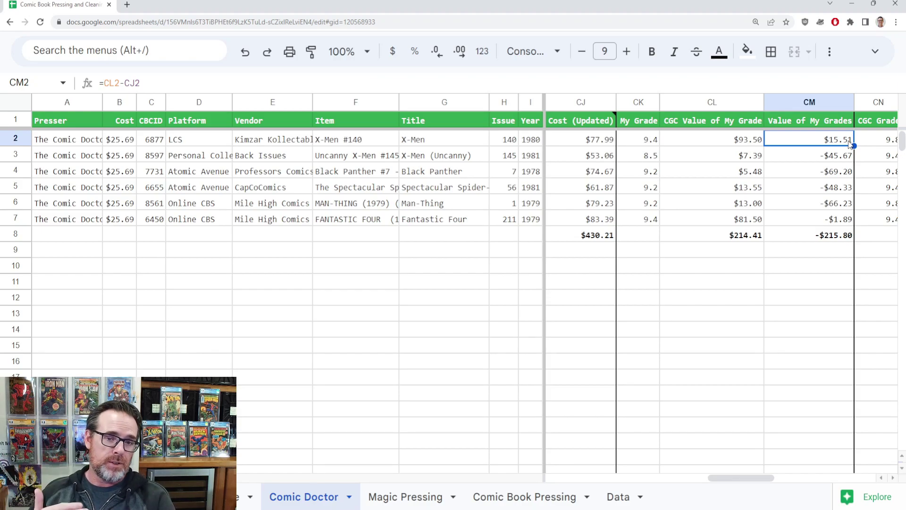
# Examine the Value of My Grades figures from X-Men #140 down to the column sum and back up.
pyautogui.press('Down')
pyautogui.press('Down')
pyautogui.press('Down')
pyautogui.press('Down')
pyautogui.press('Down')
pyautogui.press('Down')
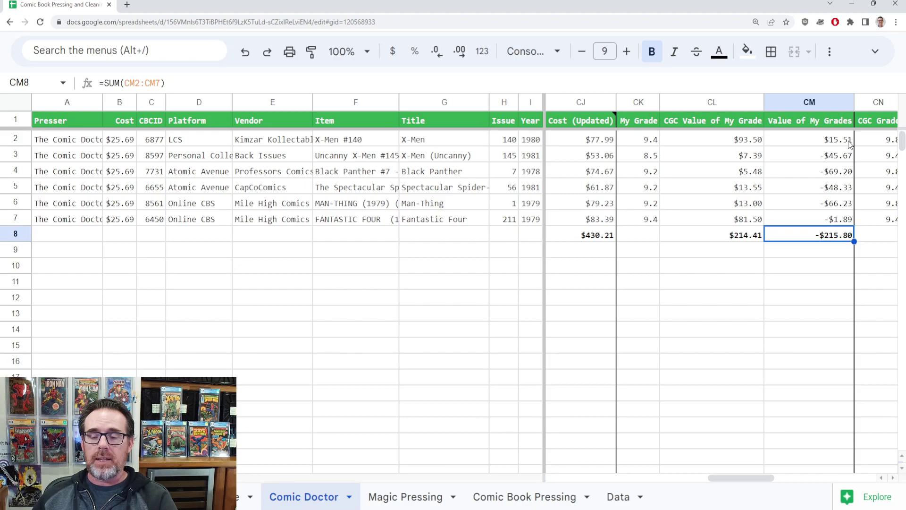
pyautogui.press('Up')
pyautogui.press('Up')
pyautogui.press('Up')
pyautogui.press('Up')
pyautogui.press('Up')
pyautogui.press('Up')
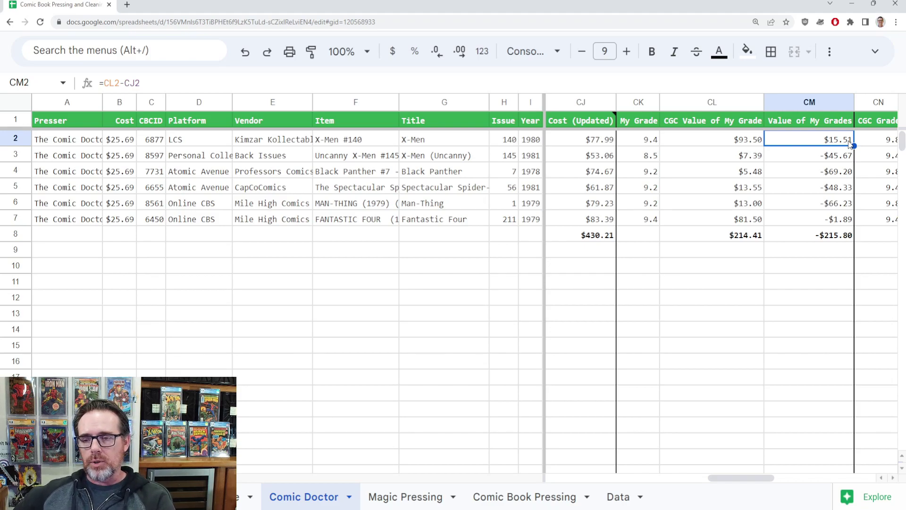
# Review the CGC Grade of each of the six books, and check the CGC Value of Uncanny X-Men #145.
pyautogui.press('Right')
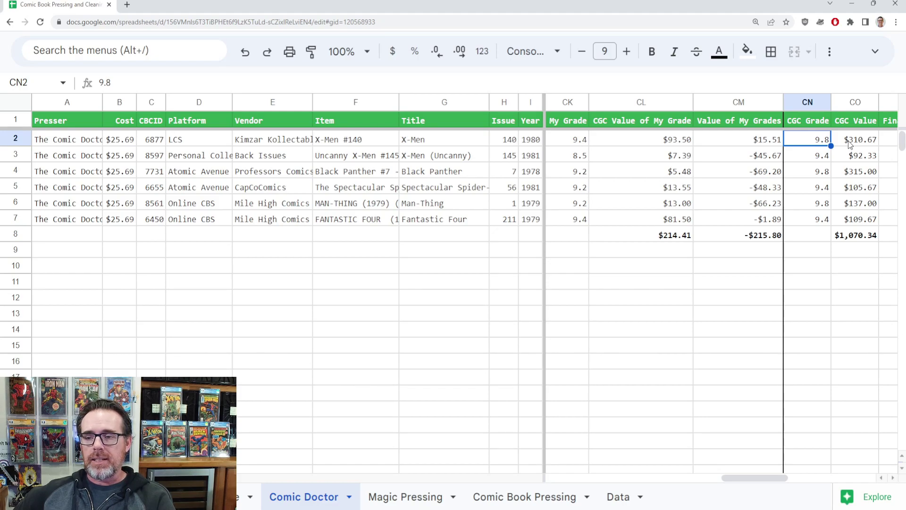
pyautogui.click(808, 262)
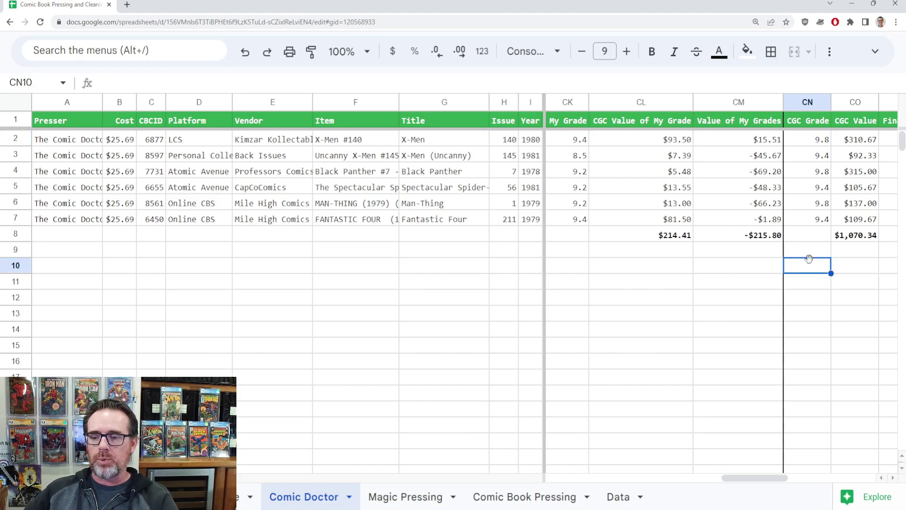
pyautogui.click(810, 140)
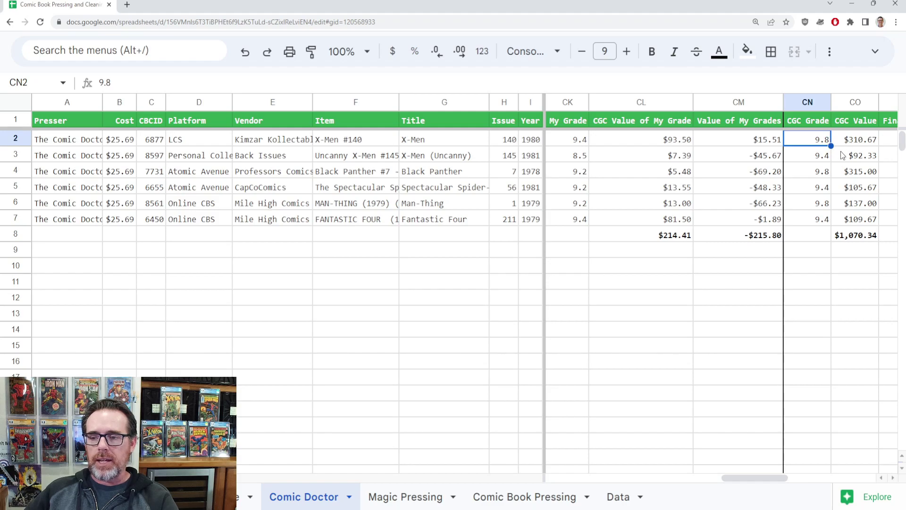
pyautogui.click(824, 161)
pyautogui.click(861, 158)
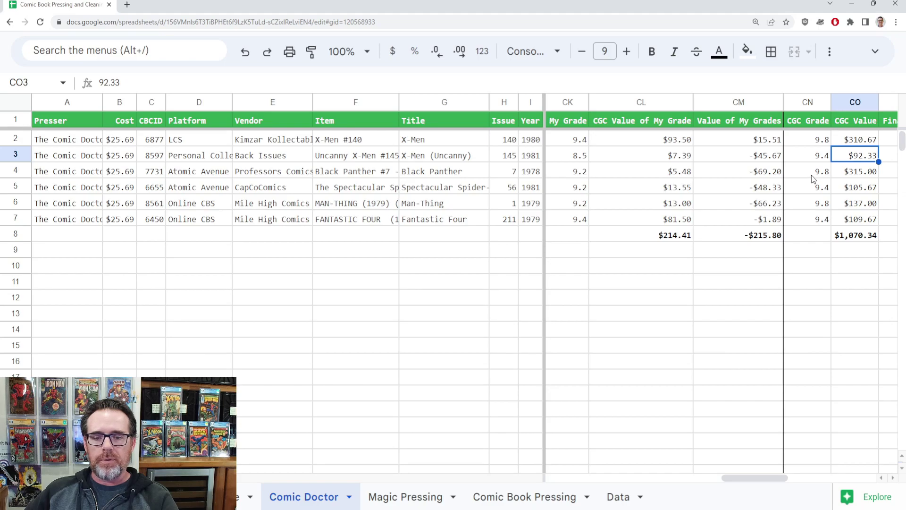
pyautogui.click(810, 176)
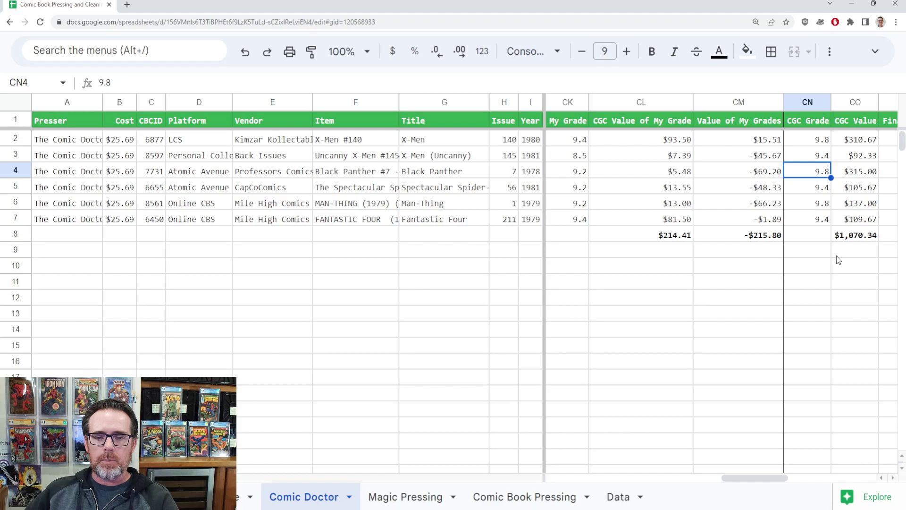
pyautogui.click(819, 188)
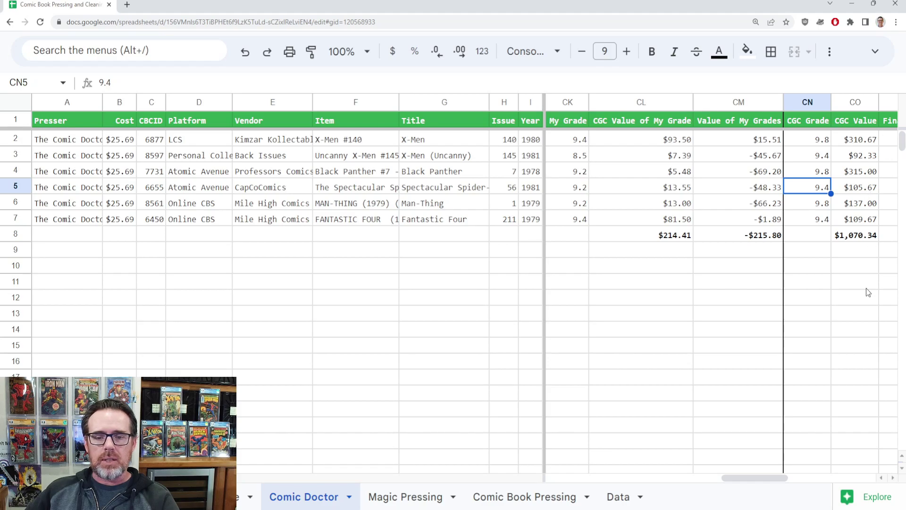
pyautogui.click(806, 203)
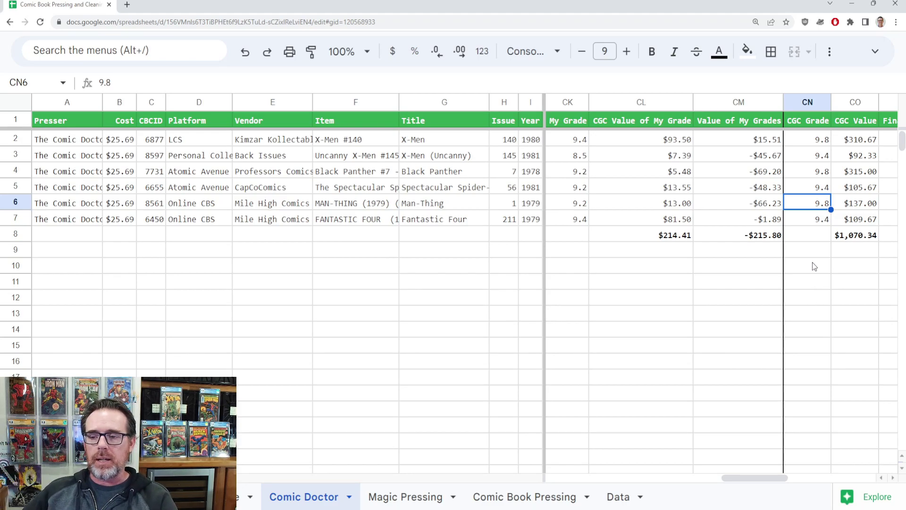
pyautogui.click(808, 218)
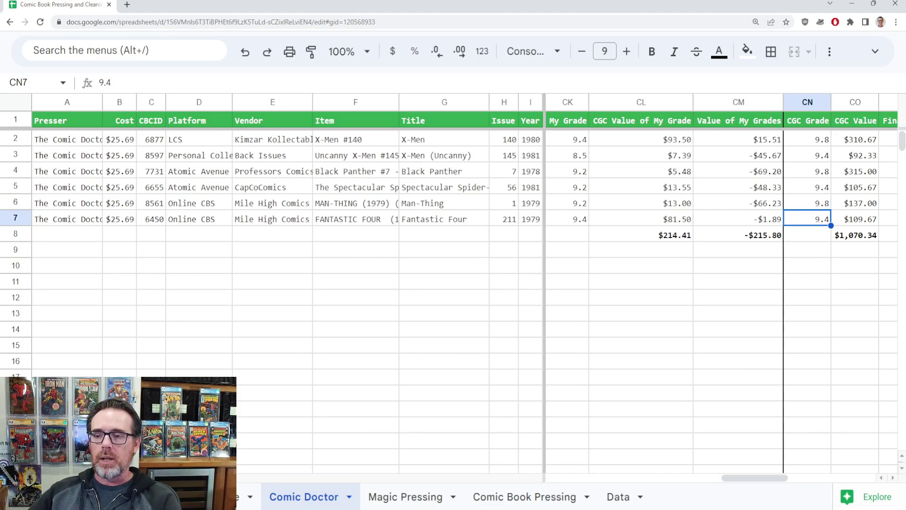
# Inspect the sum formulas of the CGC Value and Final Value of CGC columns.
pyautogui.press('Down')
pyautogui.press('Right')
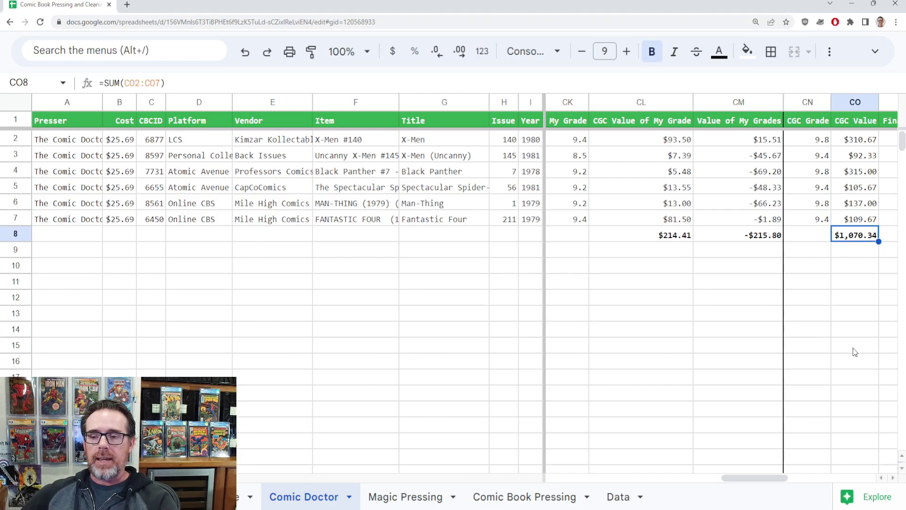
pyautogui.press('Right')
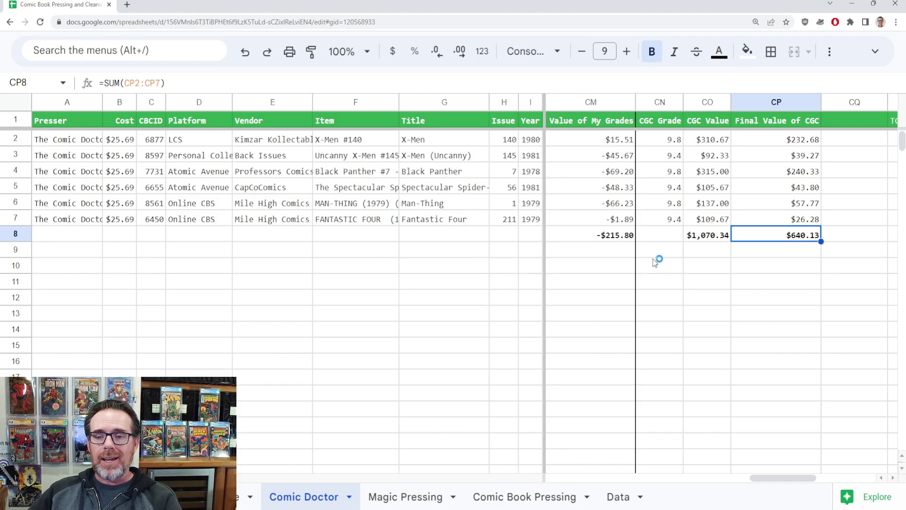
pyautogui.click(784, 256)
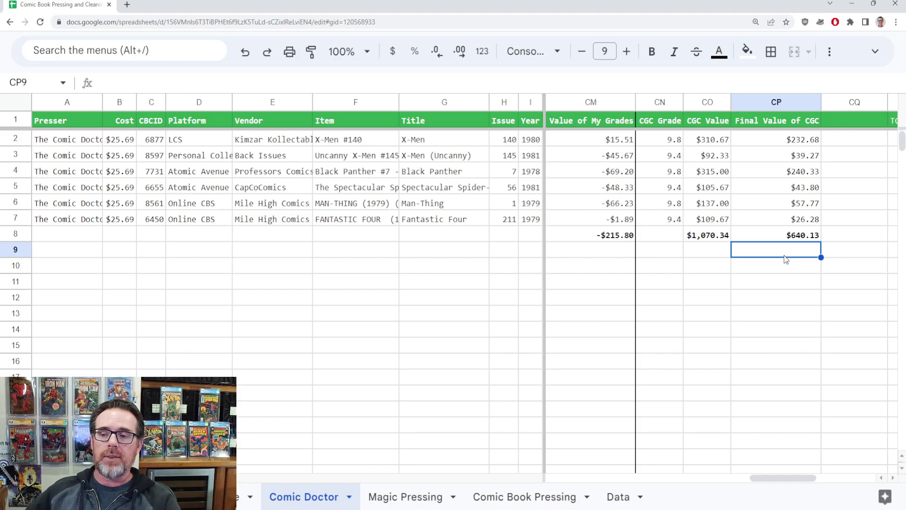
pyautogui.click(784, 238)
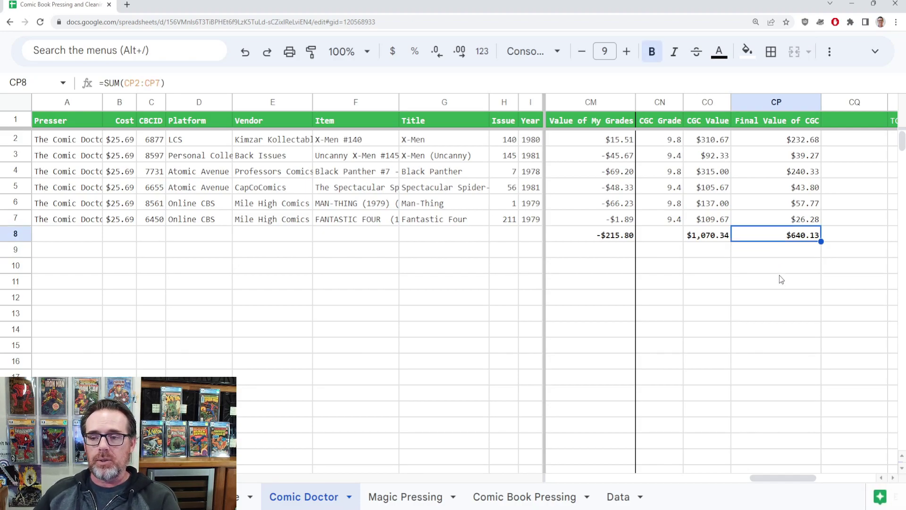